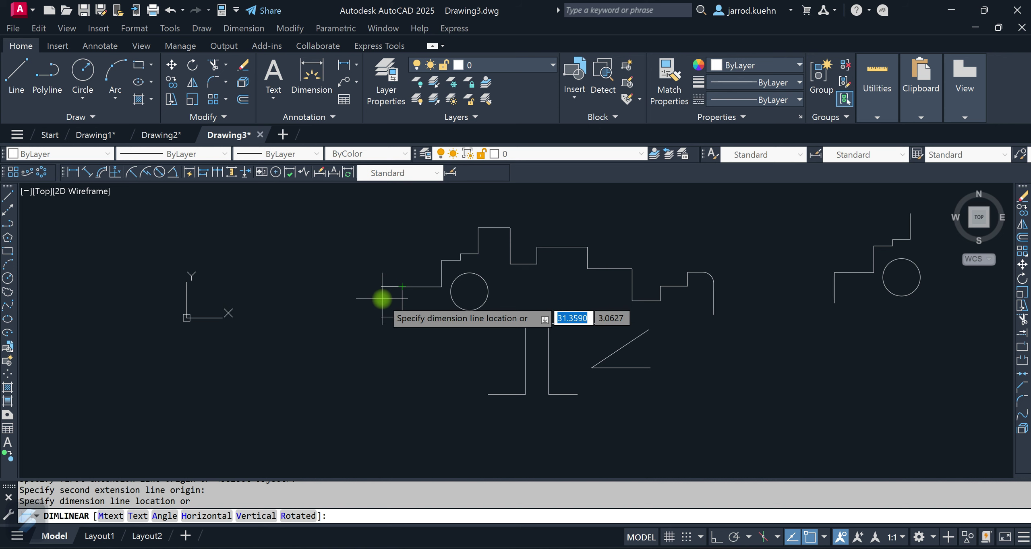
Place the vertical linear dimension beside the short edge at the start of the stepped profile.
{"action": "left_click", "coordinate": [388, 298]}
{"action": "scroll", "coordinate": [390, 301], "scroll_direction": "up", "scroll_amount": 2}
{"action": "scroll", "coordinate": [393, 309], "scroll_direction": "up", "scroll_amount": 6}
{"action": "scroll", "coordinate": [270, 443], "scroll_direction": "down", "scroll_amount": 4}
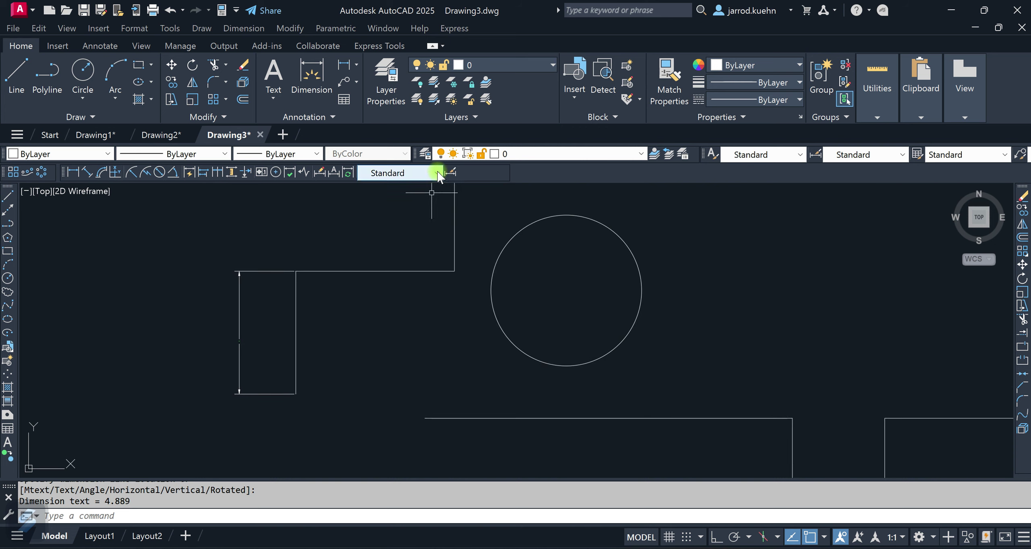
Modify the Standard dimension style so that its dimension lines and extension lines are both green.
{"action": "left_click", "coordinate": [451, 173]}
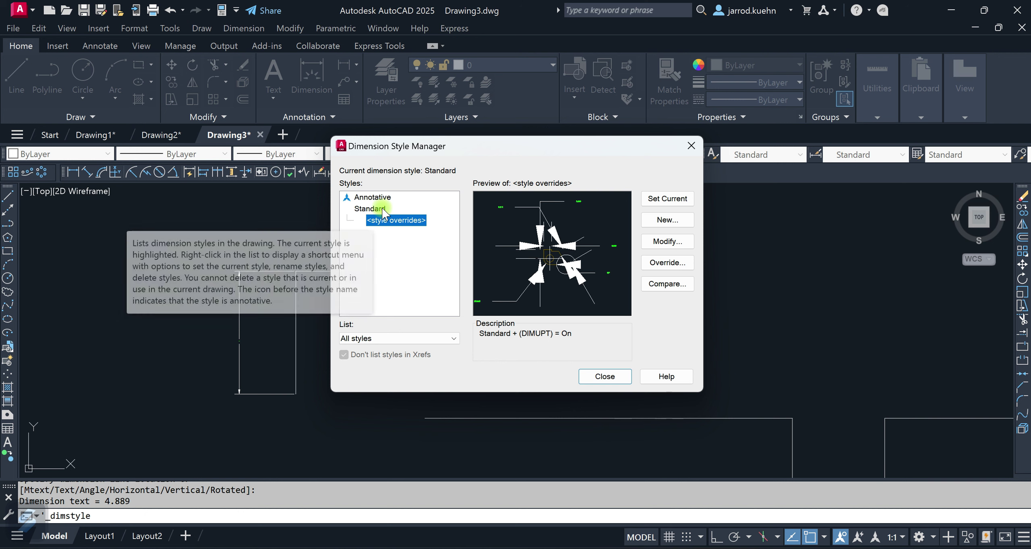
{"action": "left_click", "coordinate": [378, 210]}
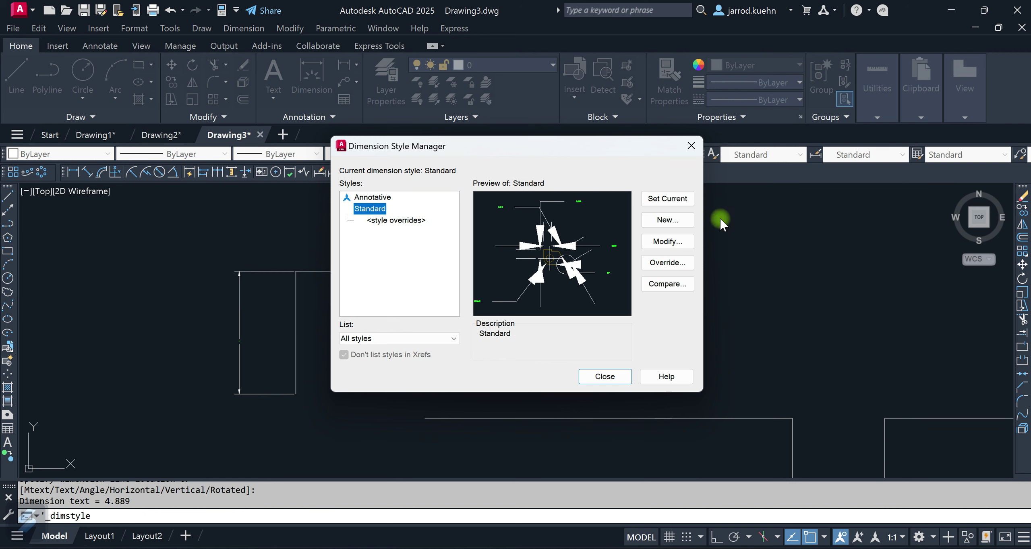
{"action": "left_click", "coordinate": [684, 243]}
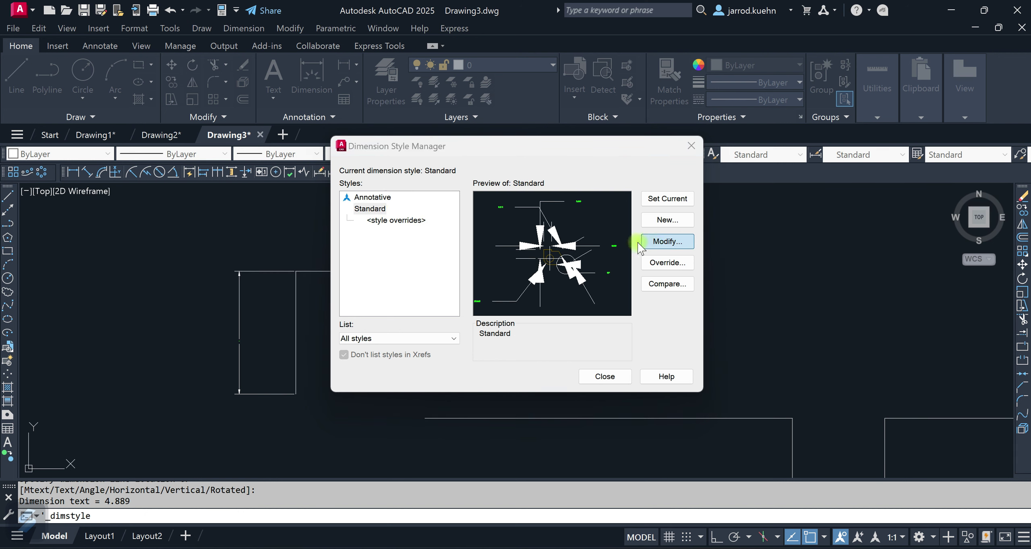
{"action": "left_click", "coordinate": [332, 119]}
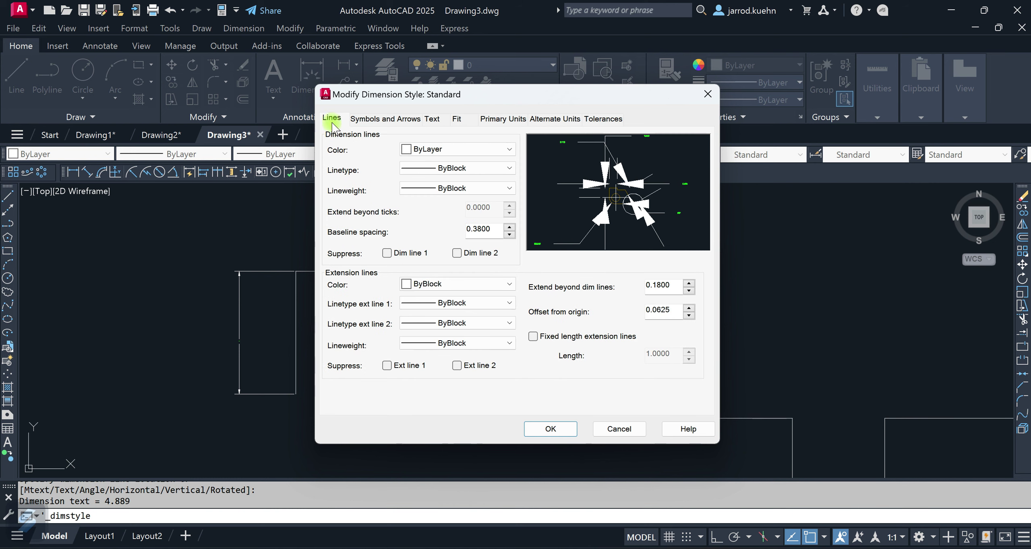
{"action": "left_click", "coordinate": [428, 153]}
{"action": "left_click", "coordinate": [423, 212]}
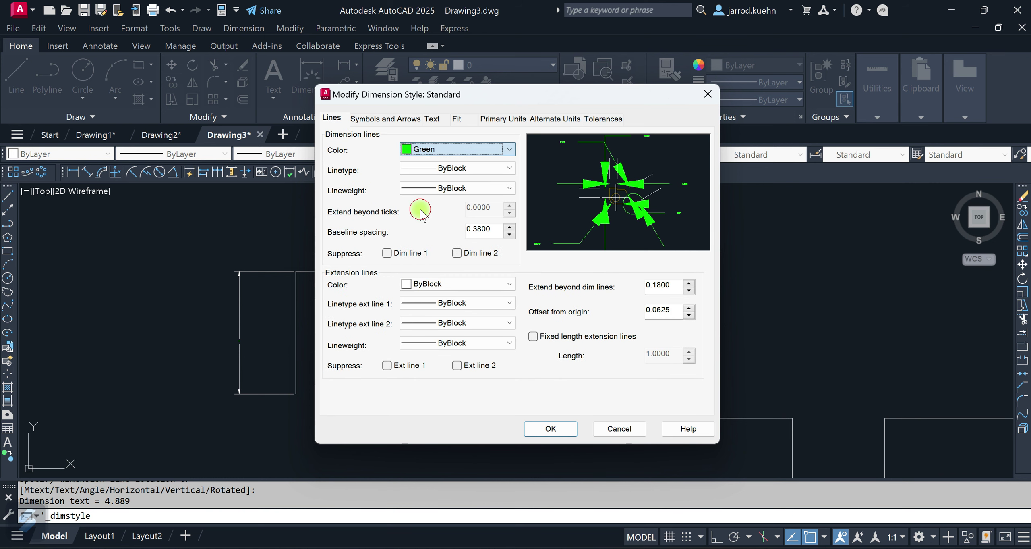
{"action": "left_click", "coordinate": [432, 290]}
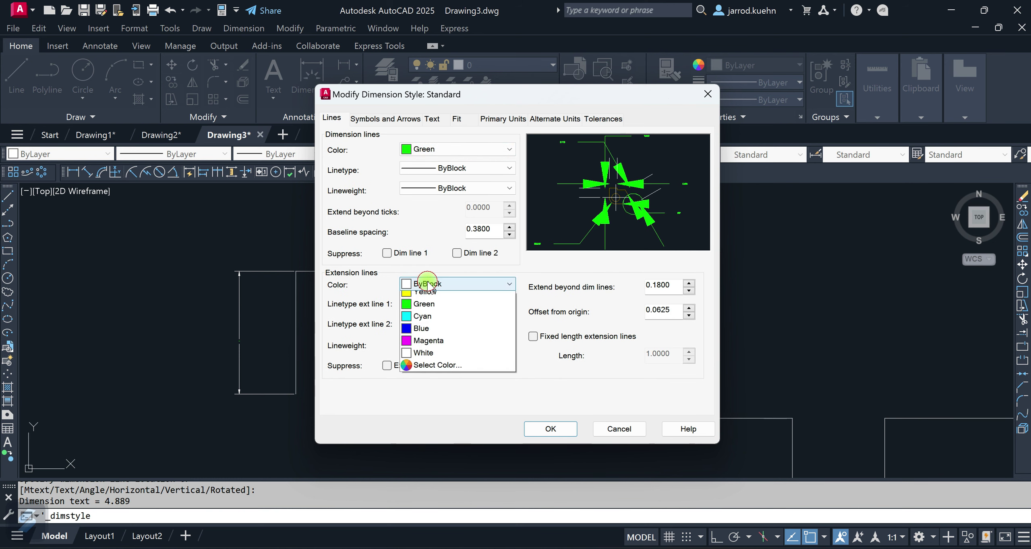
{"action": "left_click", "coordinate": [434, 347]}
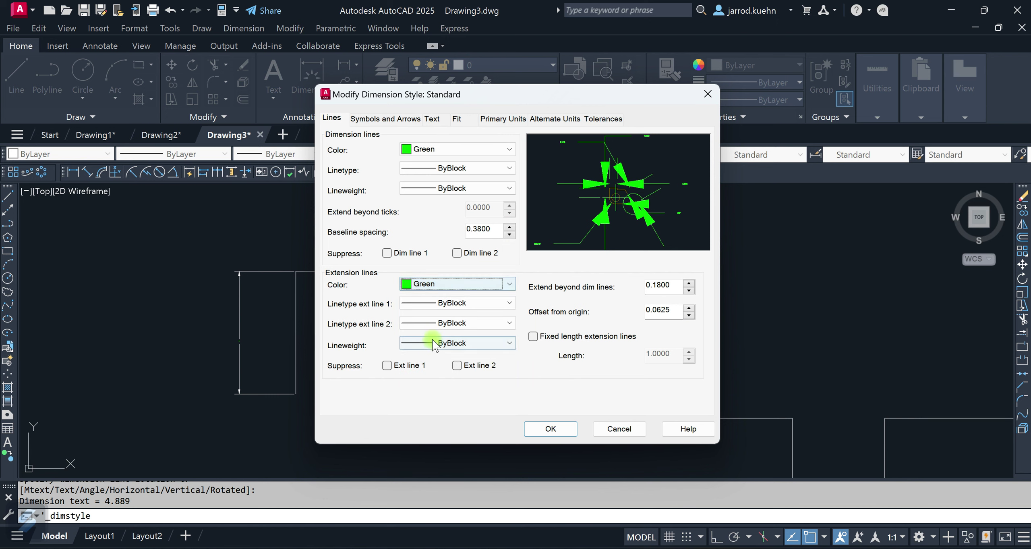
Set the Standard dimension style's text height to 0.5 and its linear precision to 0.00, and apply the changes.
{"action": "left_click", "coordinate": [430, 120]}
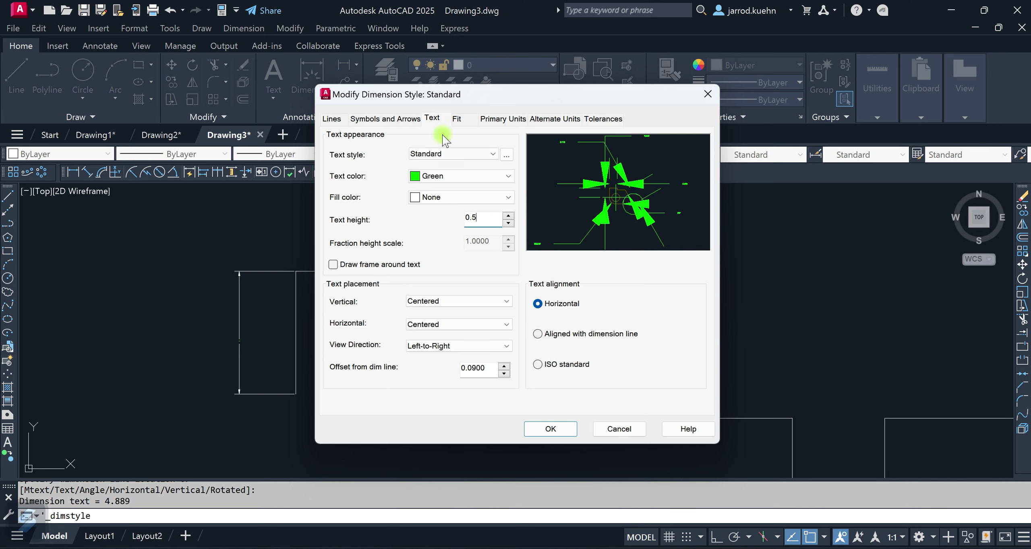
{"action": "left_click", "coordinate": [478, 119]}
{"action": "left_click", "coordinate": [447, 169]}
{"action": "left_click", "coordinate": [447, 196]}
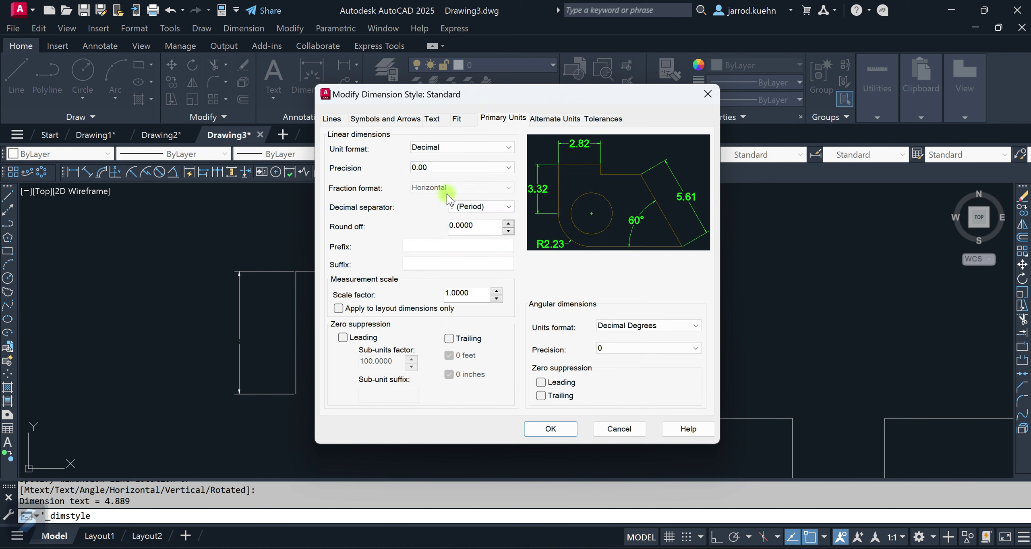
{"action": "left_click", "coordinate": [551, 429]}
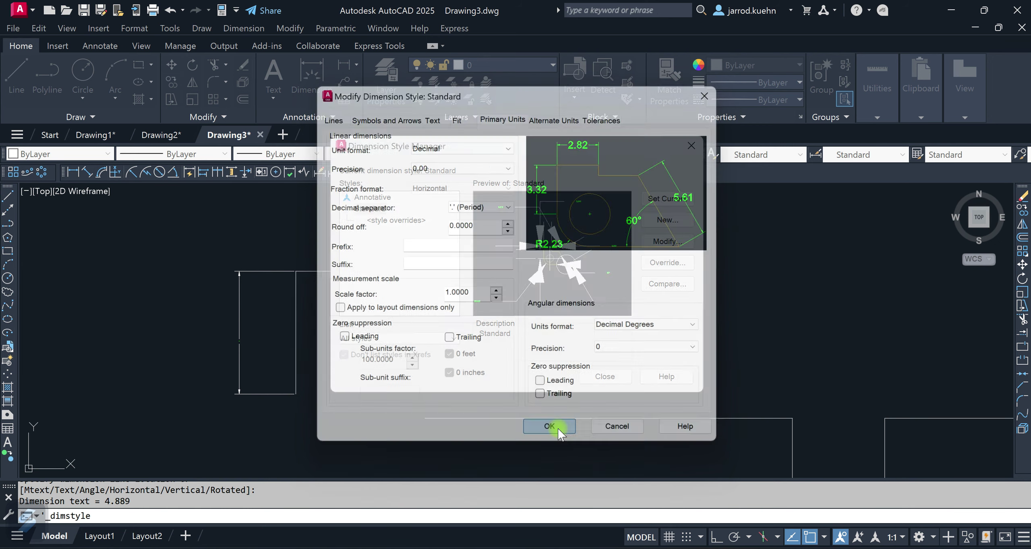
{"action": "left_click", "coordinate": [600, 377]}
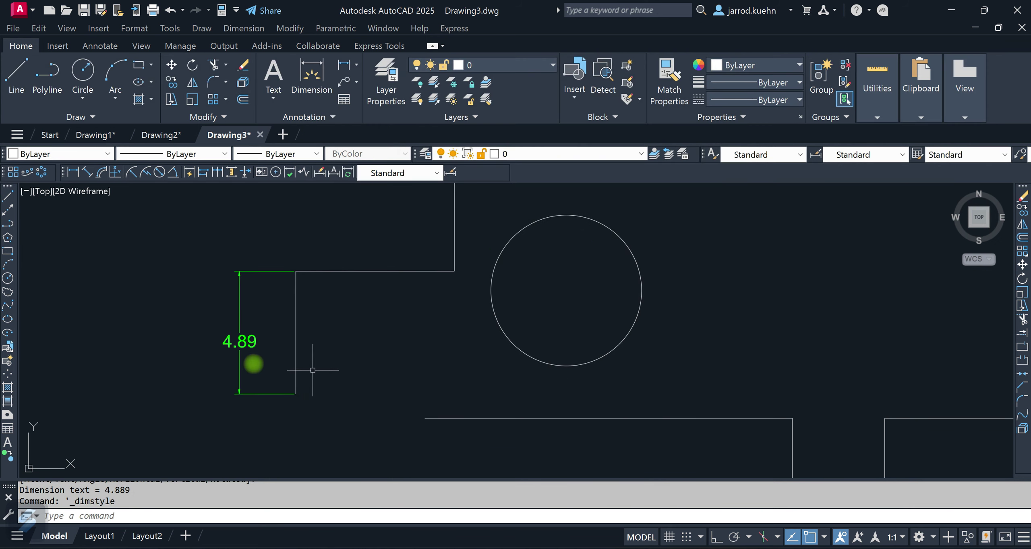
{"action": "scroll", "coordinate": [404, 352], "scroll_direction": "down", "scroll_amount": 3}
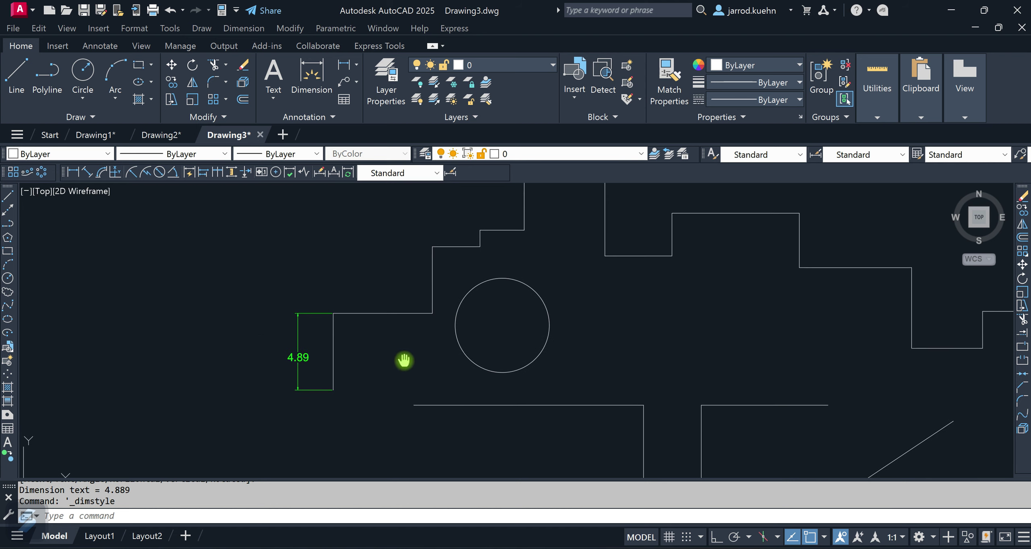
{"action": "left_click", "coordinate": [73, 173]}
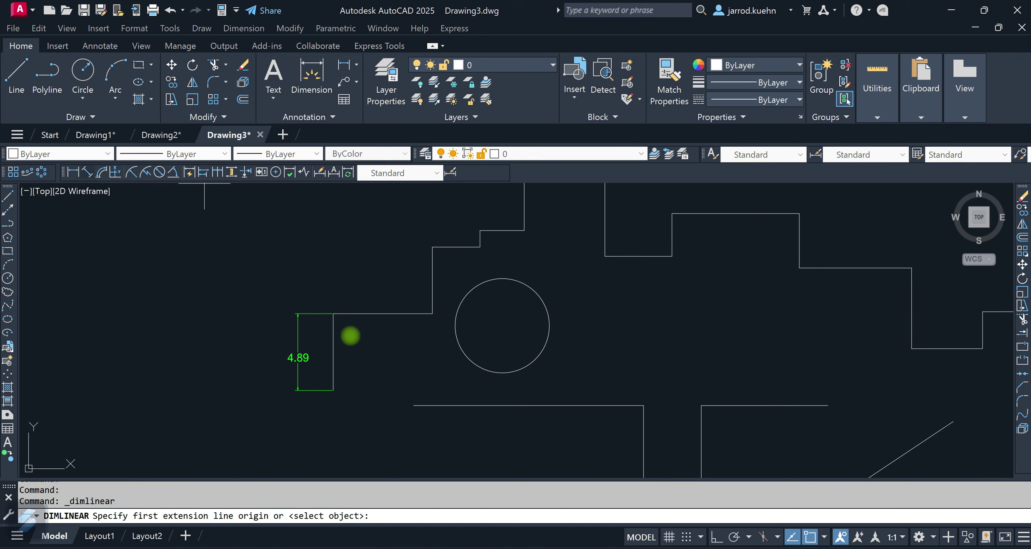
{"action": "left_click", "coordinate": [334, 313]}
{"action": "left_click", "coordinate": [431, 250]}
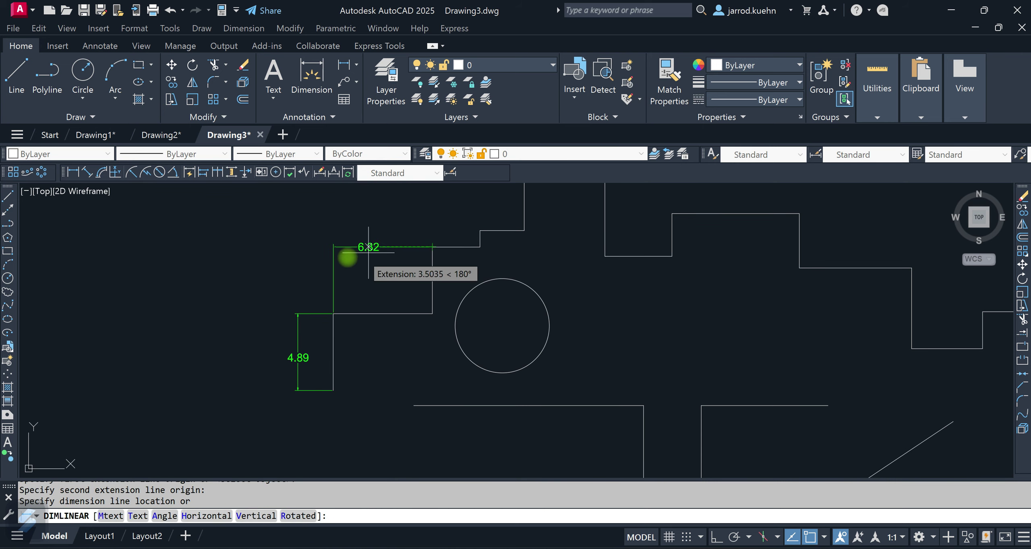
{"action": "key", "text": "Escape"}
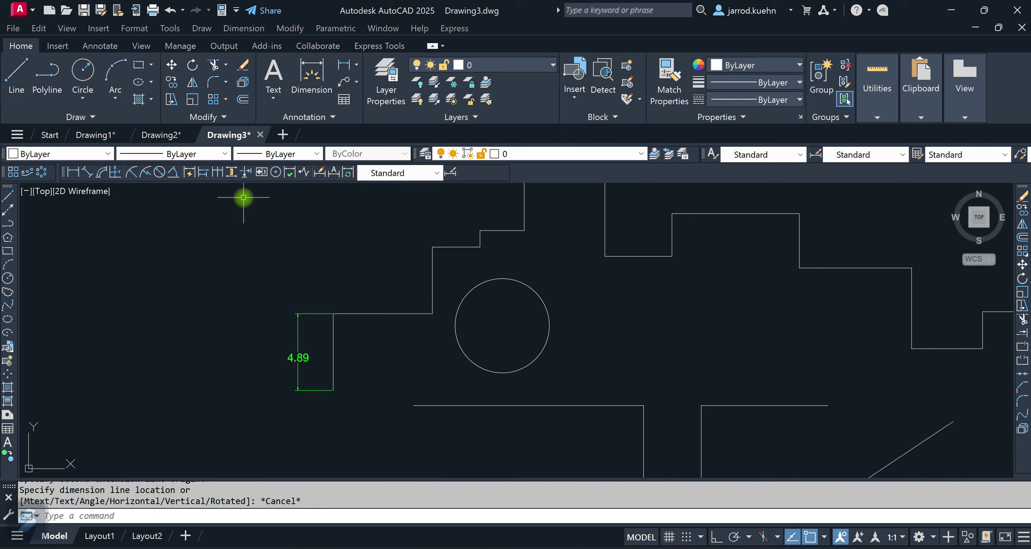
Add two baseline dimensions from the first vertical dimension to the next two higher step corners of the profile.
{"action": "left_click", "coordinate": [203, 173]}
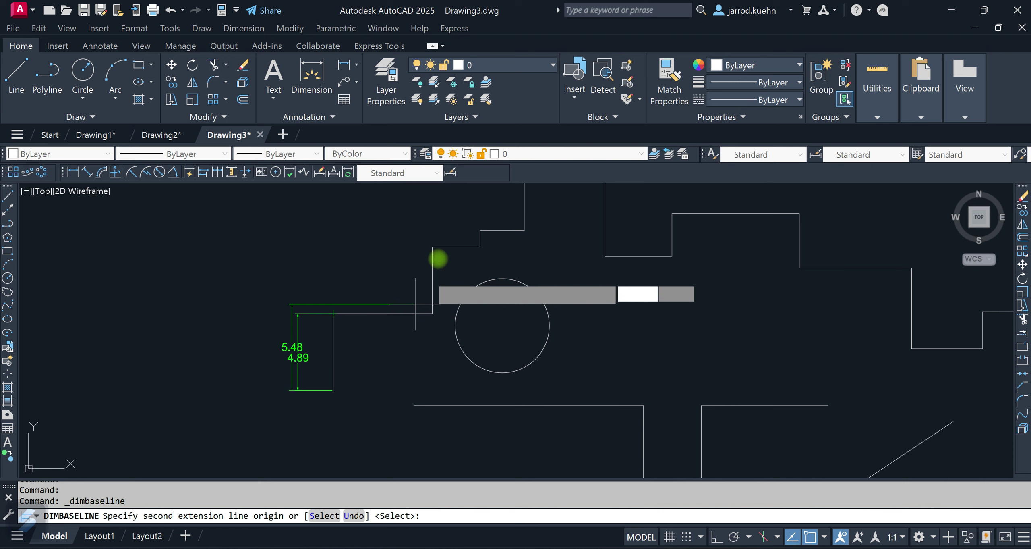
{"action": "left_click", "coordinate": [432, 246]}
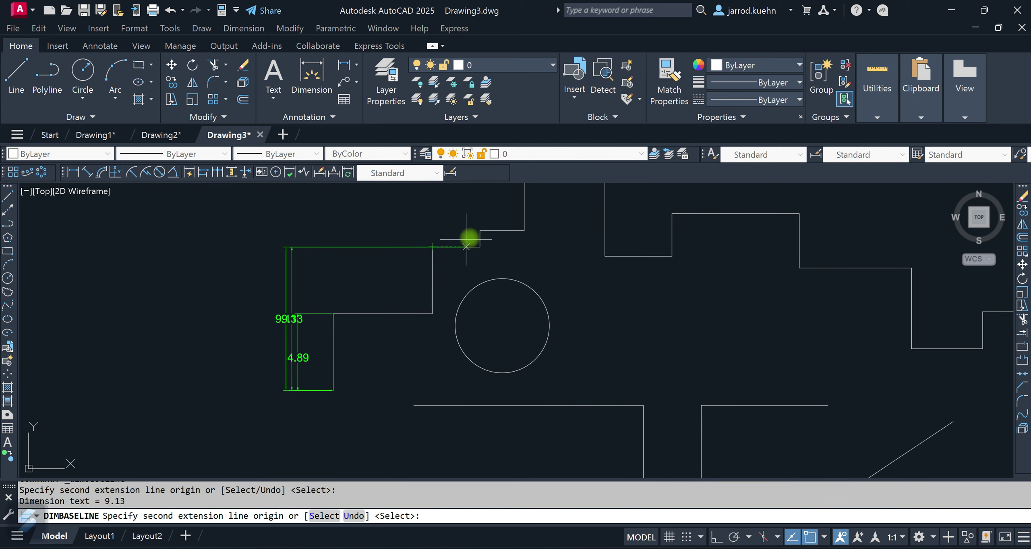
{"action": "left_click", "coordinate": [480, 230]}
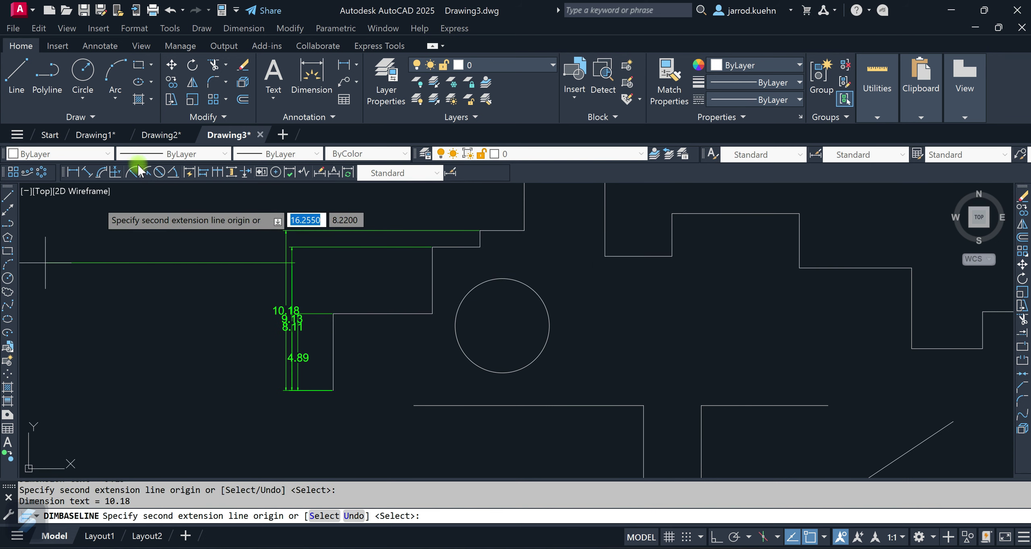
{"action": "key", "text": "Escape"}
Spread the two baseline dimension lines outward so the three stacked vertical dimensions no longer overlap.
{"action": "scroll", "coordinate": [262, 359], "scroll_direction": "up", "scroll_amount": 6}
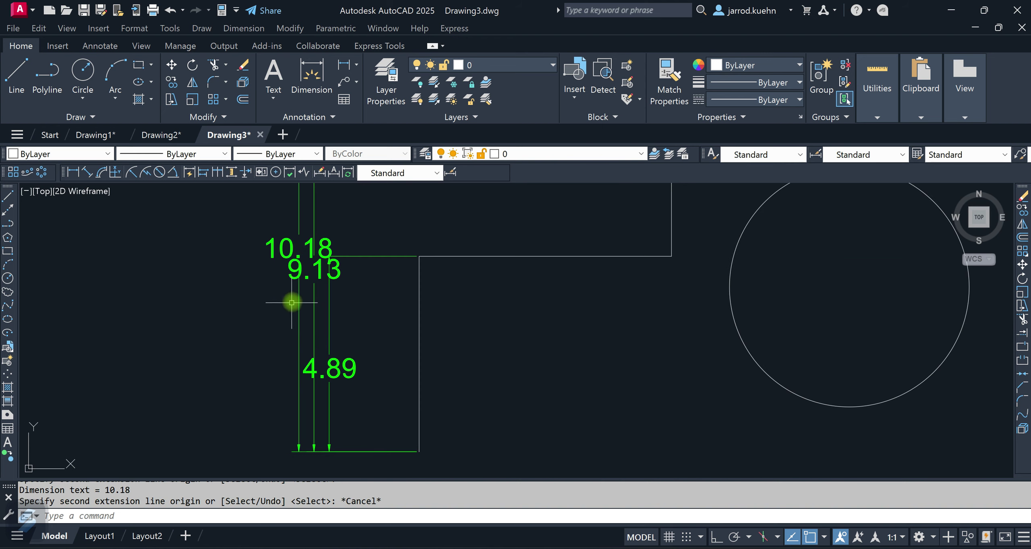
{"action": "scroll", "coordinate": [294, 267], "scroll_direction": "down", "scroll_amount": 4}
{"action": "left_click", "coordinate": [295, 267]}
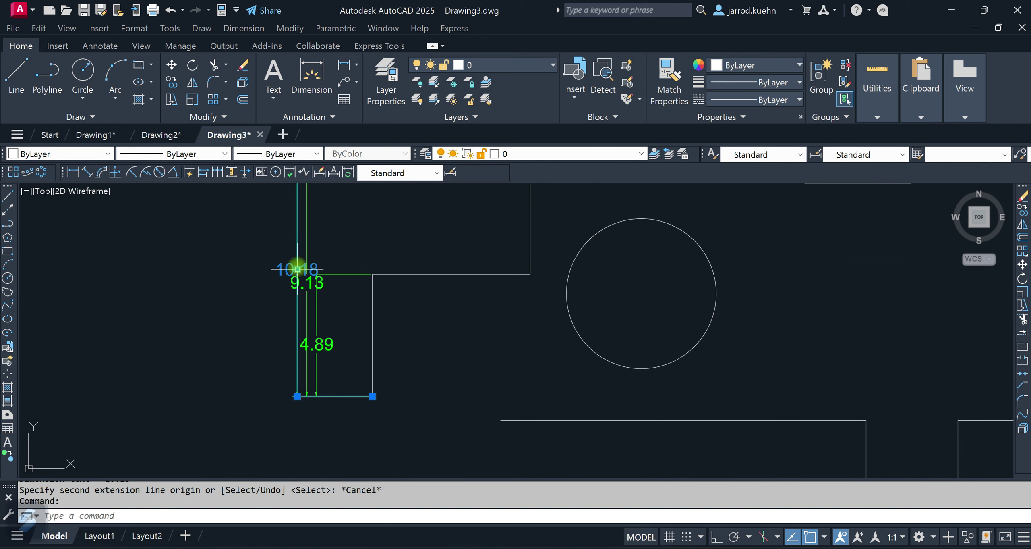
{"action": "left_click", "coordinate": [296, 269]}
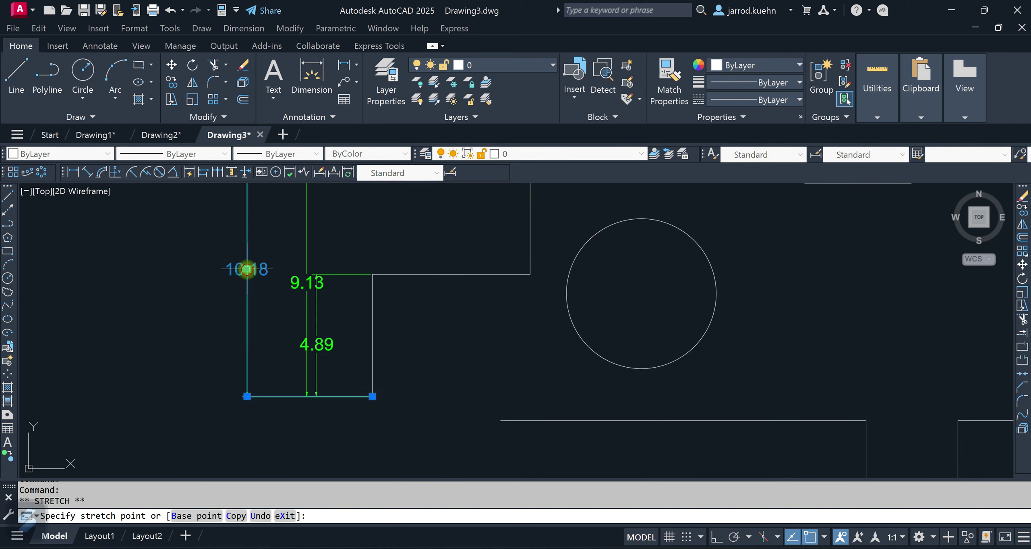
{"action": "left_click", "coordinate": [247, 268]}
{"action": "left_click", "coordinate": [309, 276]}
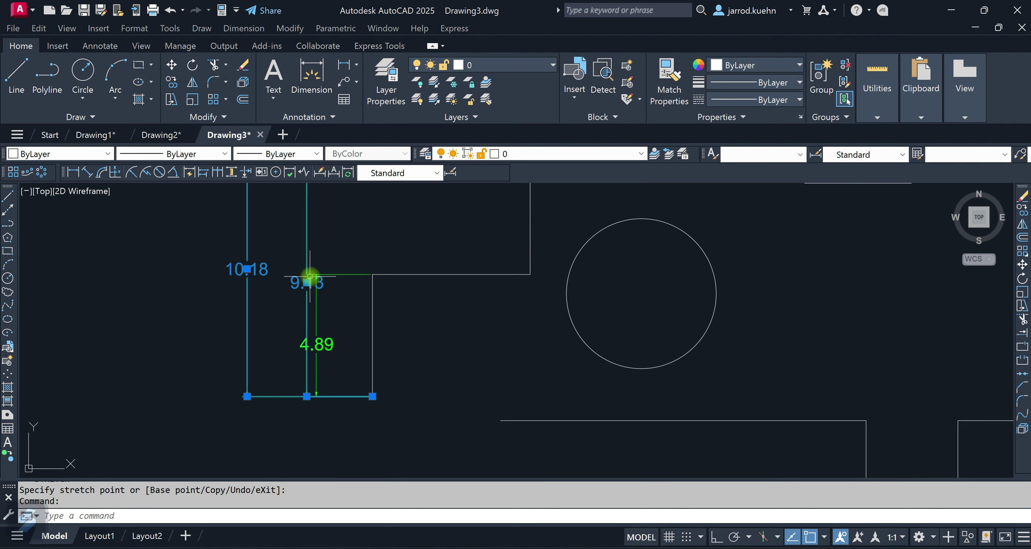
{"action": "left_click", "coordinate": [306, 282]}
{"action": "scroll", "coordinate": [685, 419], "scroll_direction": "down", "scroll_amount": 4}
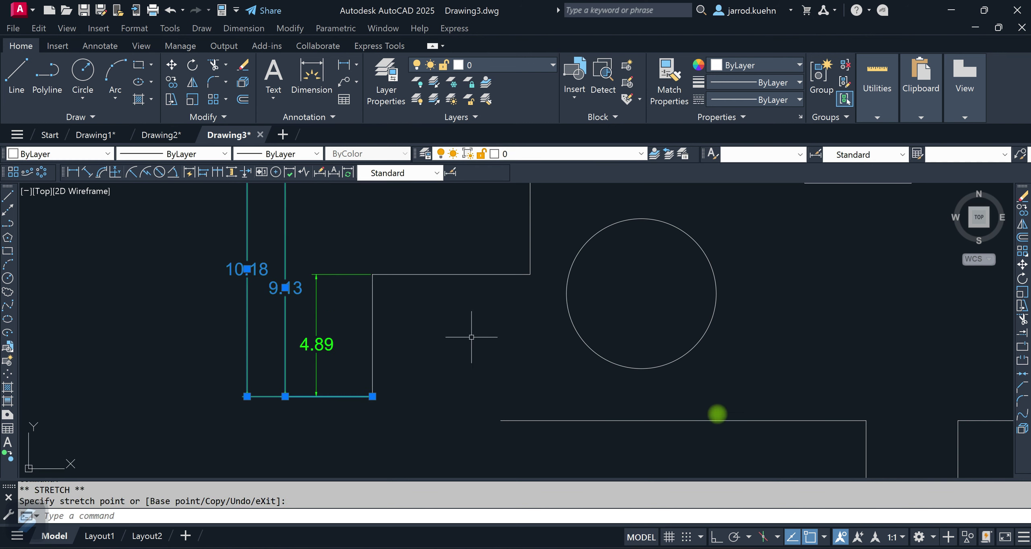
{"action": "key", "text": "Escape"}
Try to continue the outermost vertical dimension up to the profile's highest edge, and undo the result.
{"action": "middle_click_drag", "start_coordinate": [590, 374], "coordinate": [459, 343]}
{"action": "middle_click_drag", "start_coordinate": [684, 327], "coordinate": [487, 353]}
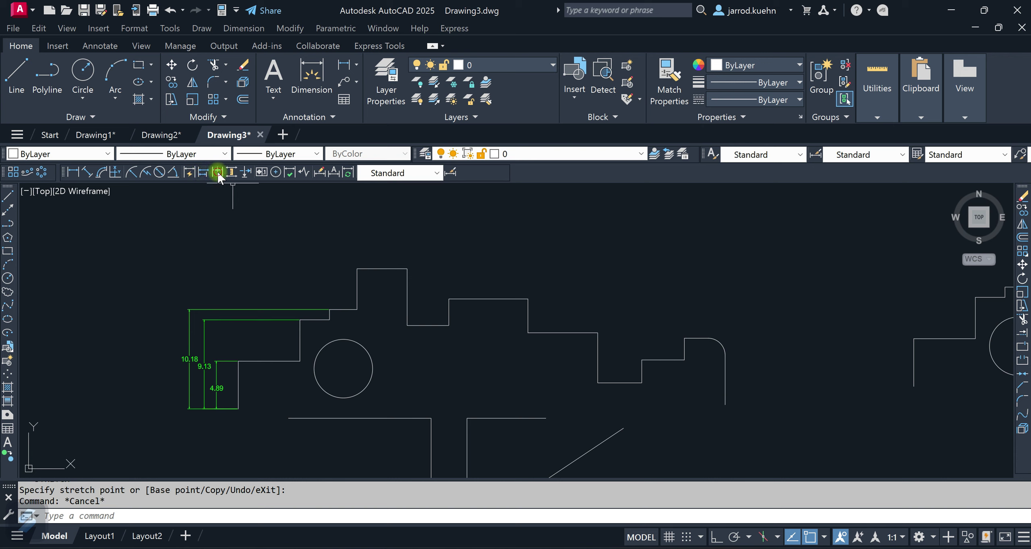
{"action": "left_click", "coordinate": [217, 173]}
{"action": "key", "text": "Escape"}
{"action": "key", "text": "Escape"}
{"action": "key", "text": "Escape"}
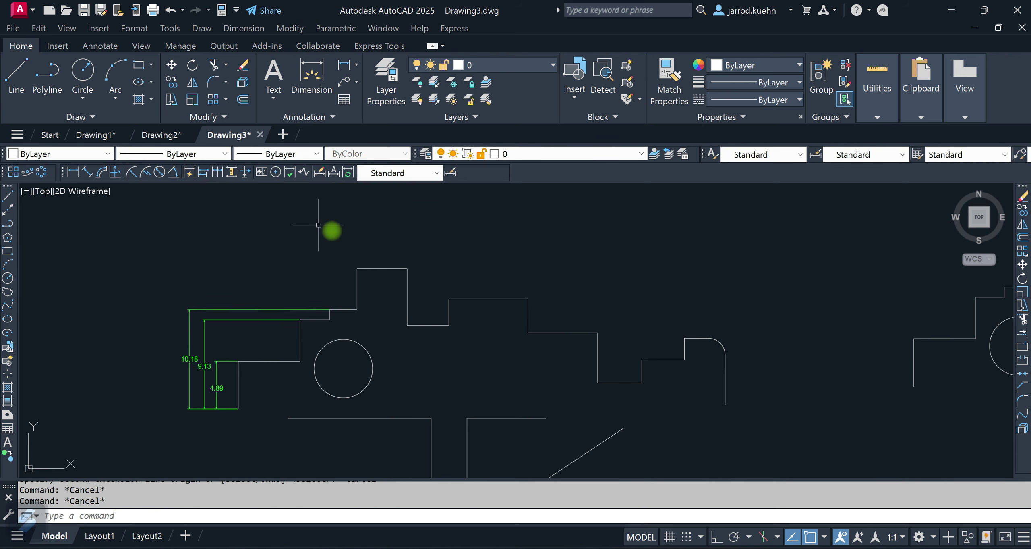
{"action": "left_click", "coordinate": [217, 172]}
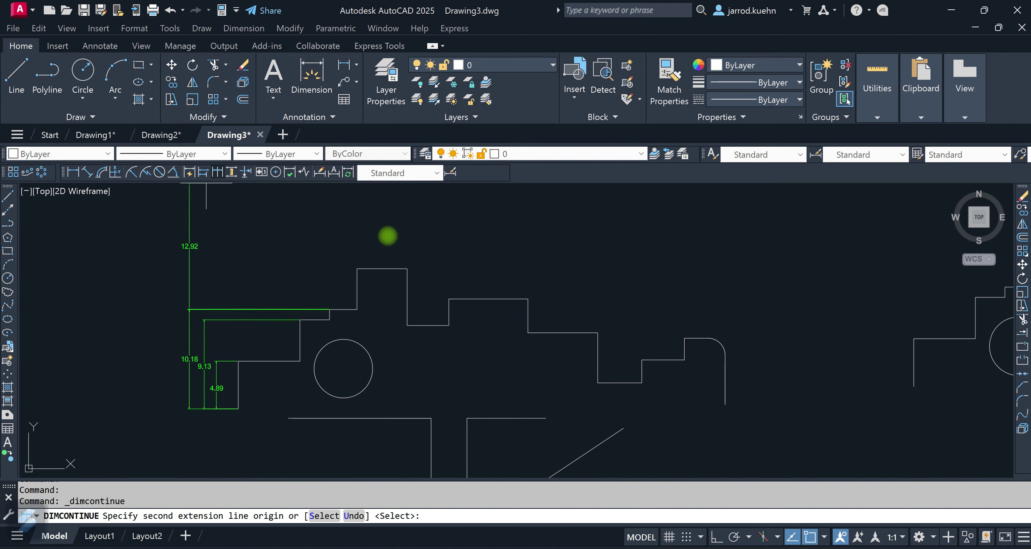
{"action": "left_click", "coordinate": [407, 268]}
{"action": "key", "text": "Escape"}
{"action": "key", "text": "Escape"}
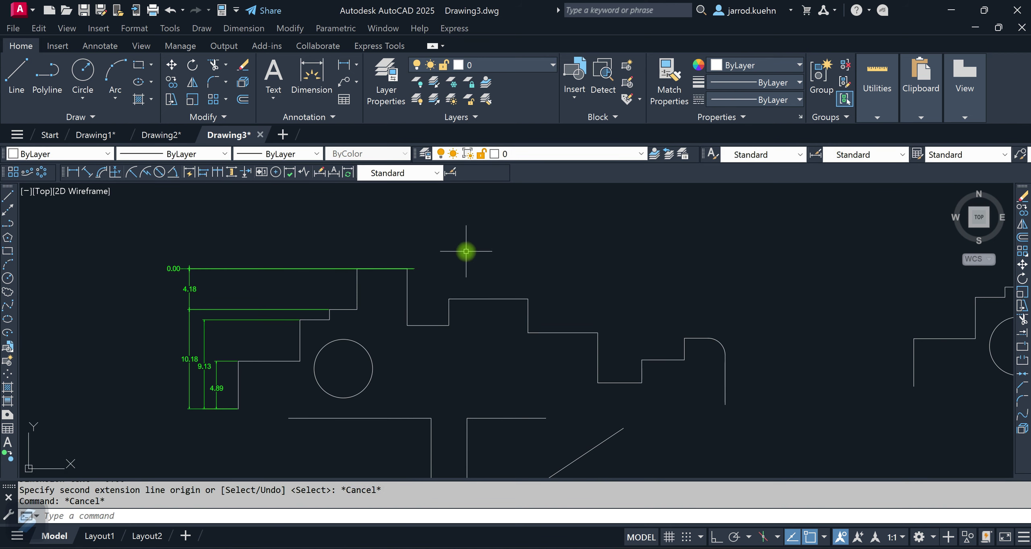
{"action": "key", "text": "ctrl+z"}
Add a horizontal linear dimension above the profile's highest edge, measured between its two corners.
{"action": "left_click", "coordinate": [71, 173]}
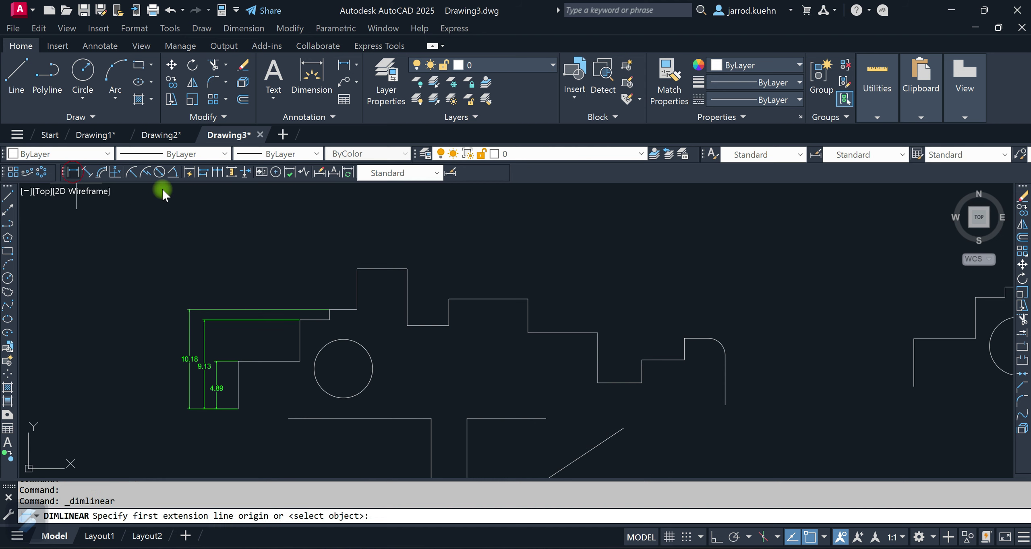
{"action": "left_click", "coordinate": [357, 268]}
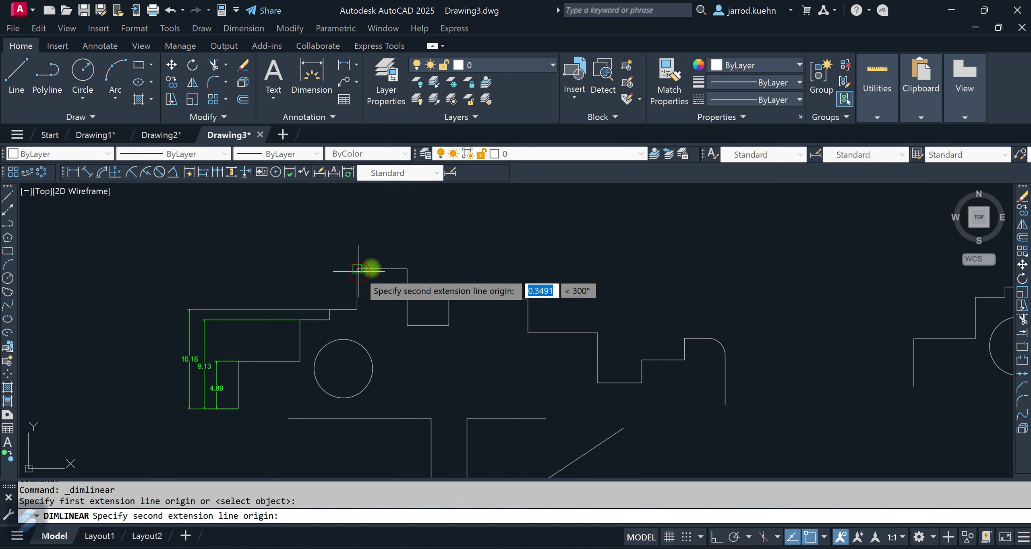
{"action": "left_click", "coordinate": [407, 268]}
{"action": "left_click", "coordinate": [403, 237]}
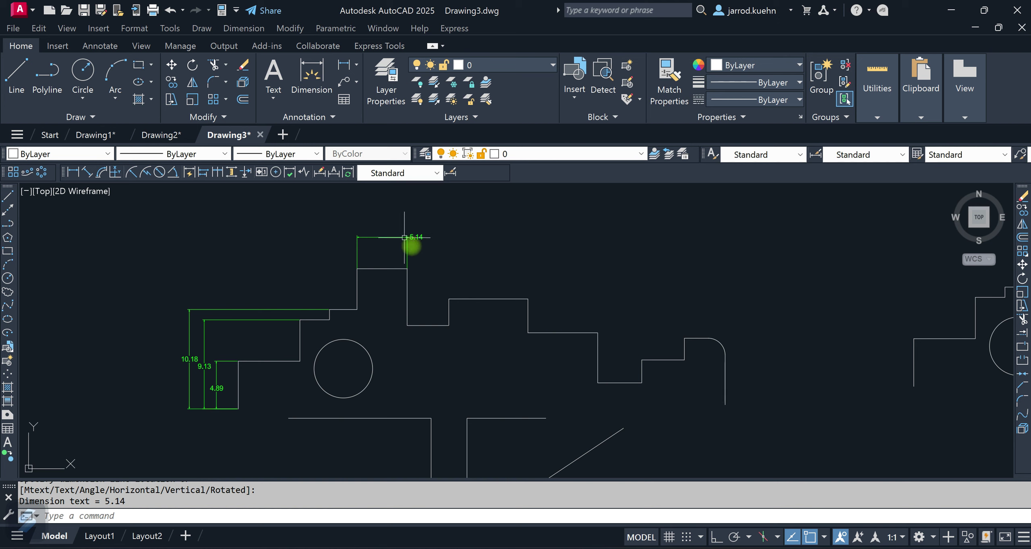
Continue the horizontal dimension in a chain of four more dimensions across the following step corners of the profile.
{"action": "left_click", "coordinate": [217, 172]}
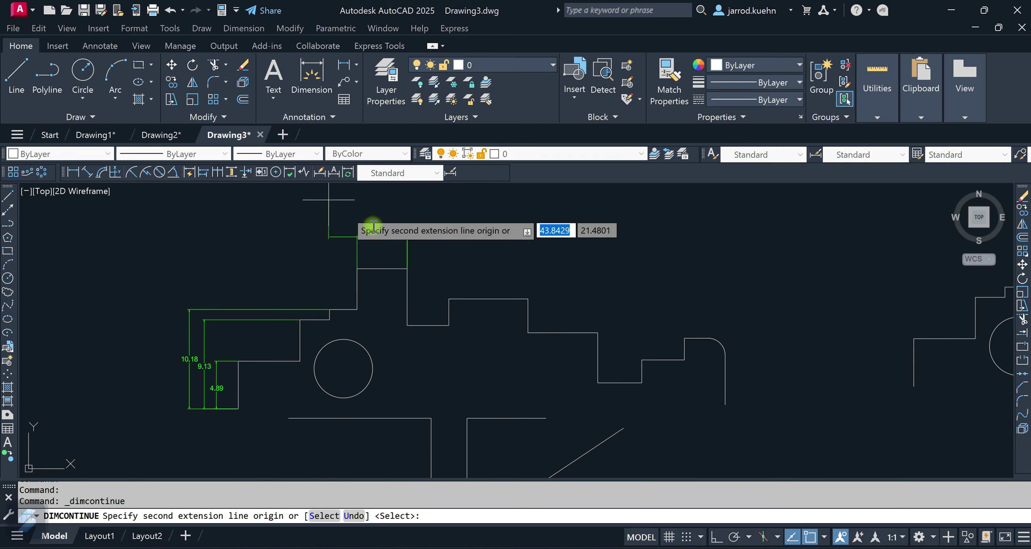
{"action": "left_click", "coordinate": [449, 298]}
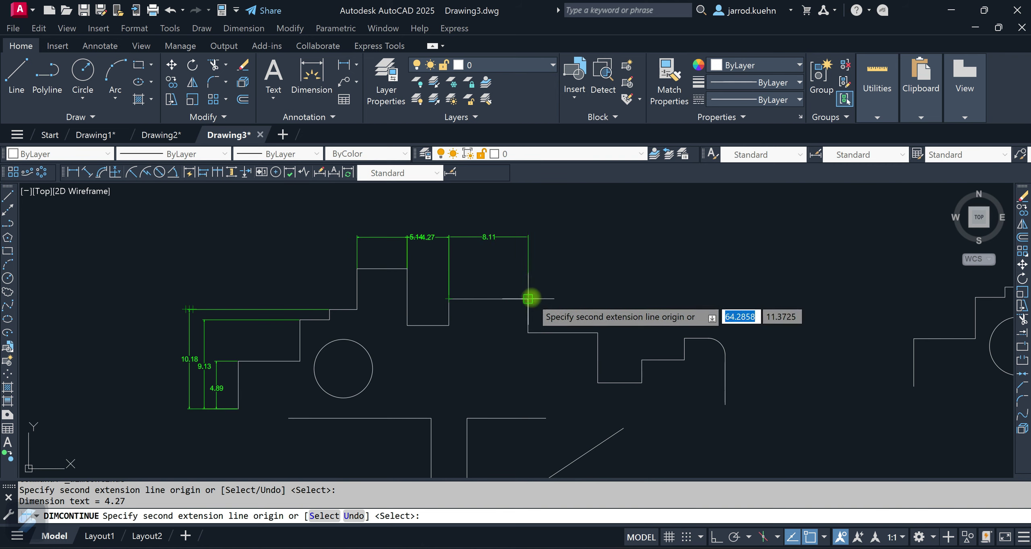
{"action": "left_click", "coordinate": [598, 332]}
{"action": "left_click", "coordinate": [641, 359]}
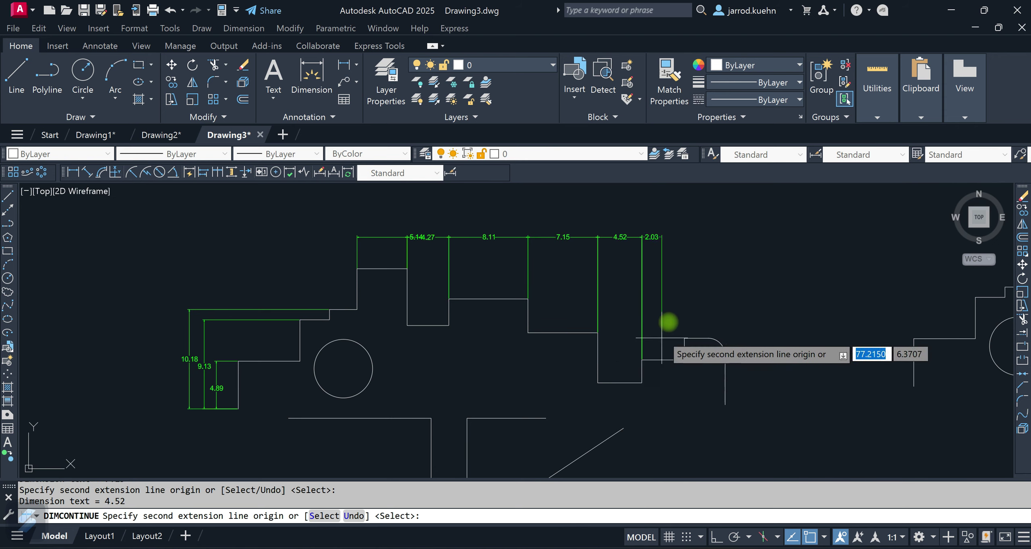
{"action": "key", "text": "Escape"}
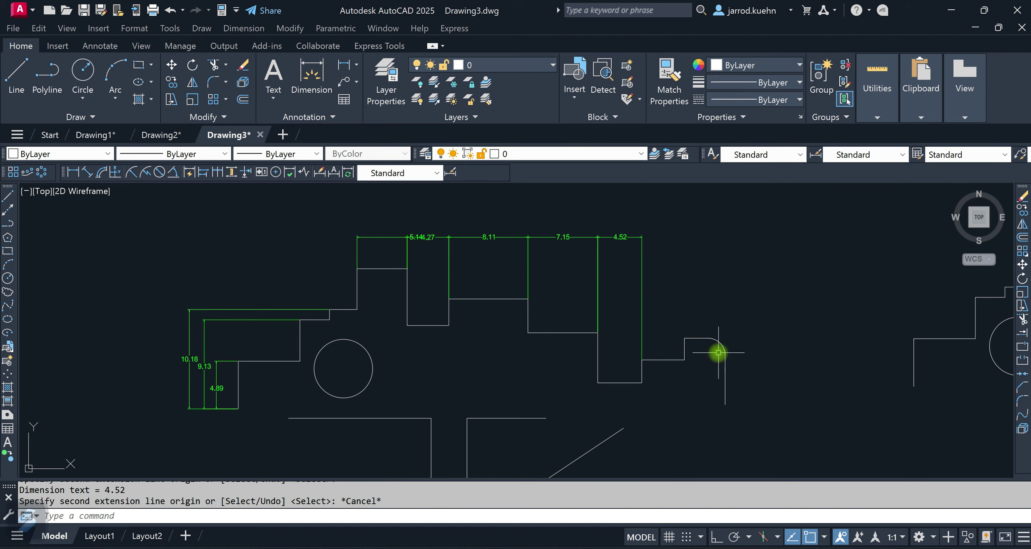
Add continuous quick dimensions above the separate stepped outline with a circle, selecting all of its geometry.
{"action": "middle_click_drag", "start_coordinate": [728, 336], "coordinate": [621, 334]}
{"action": "scroll", "coordinate": [716, 341], "scroll_direction": "down", "scroll_amount": 2}
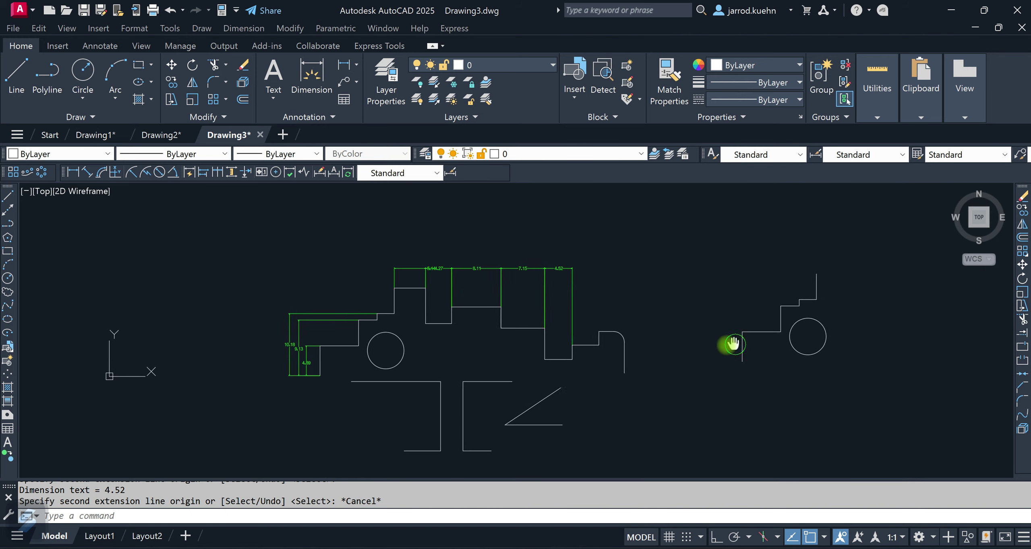
{"action": "middle_click_drag", "start_coordinate": [732, 346], "coordinate": [693, 342]}
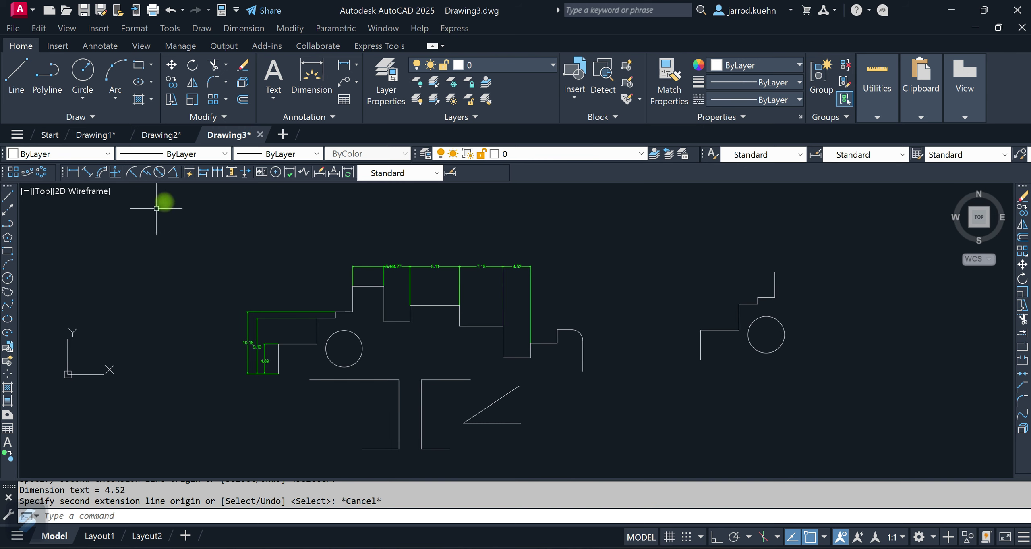
{"action": "left_click", "coordinate": [188, 178]}
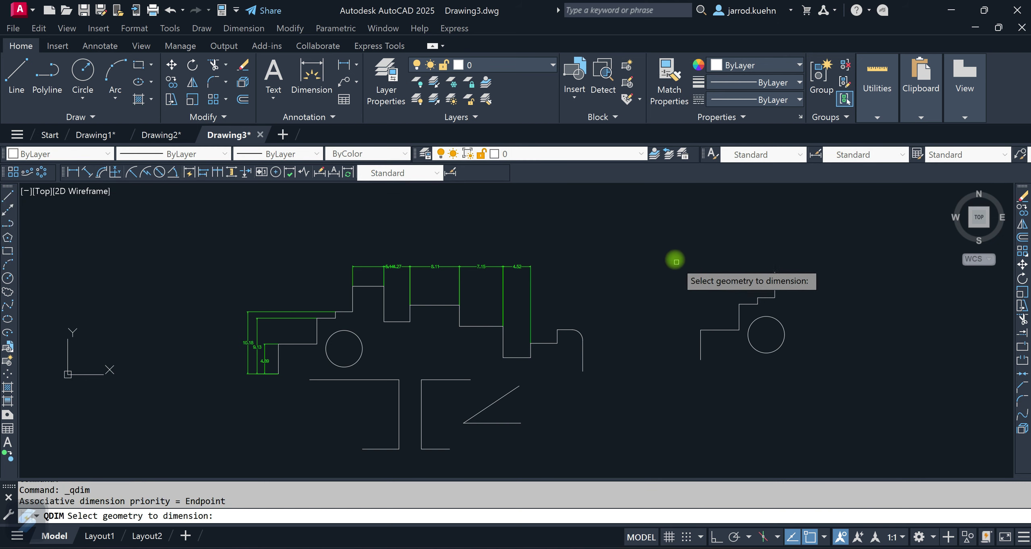
{"action": "left_click", "coordinate": [668, 250]}
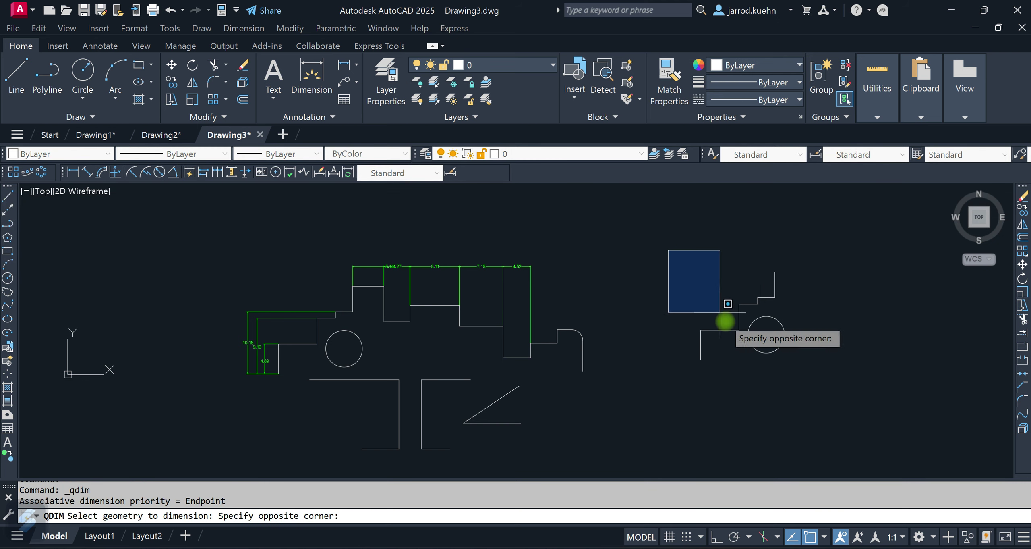
{"action": "left_click", "coordinate": [791, 368]}
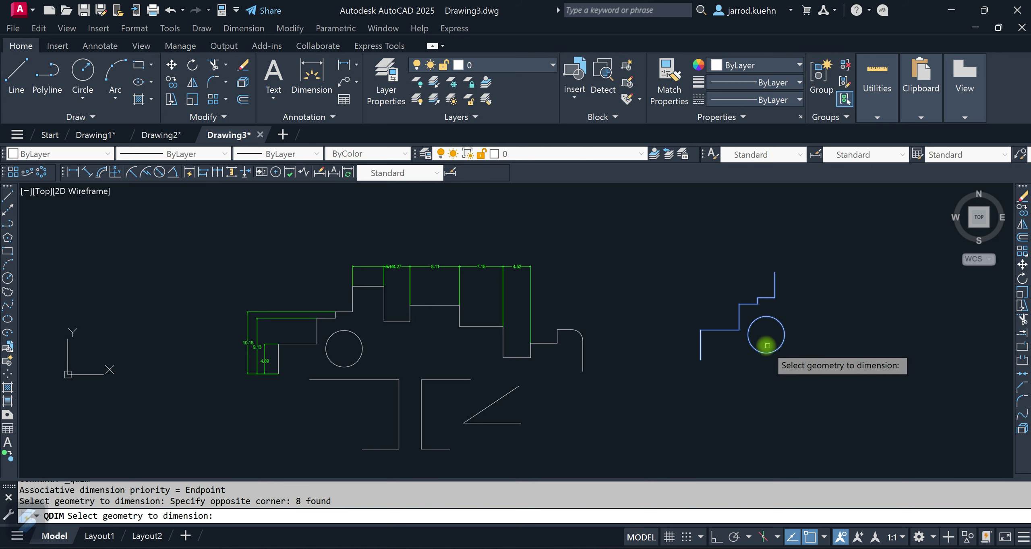
{"action": "key", "text": "Return"}
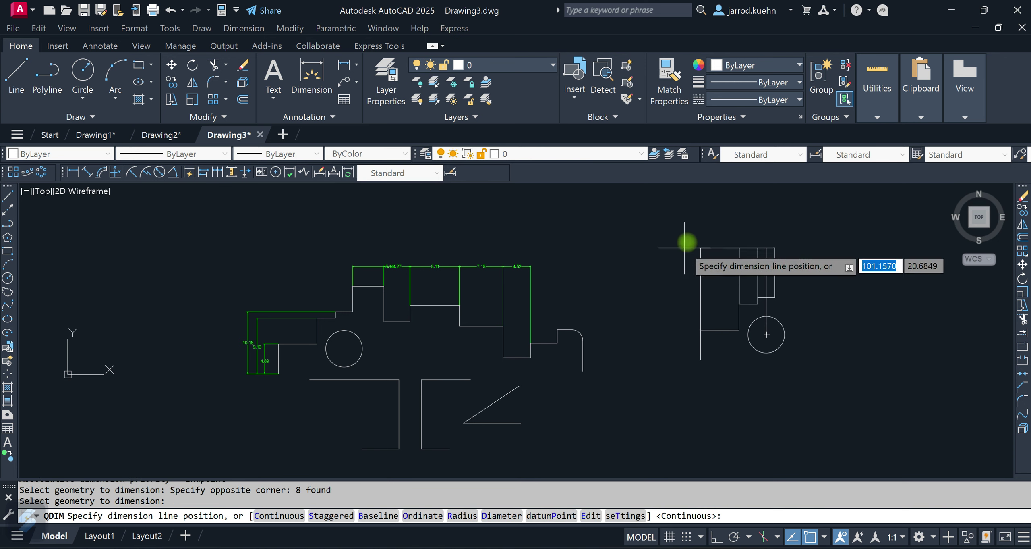
{"action": "left_click", "coordinate": [721, 258]}
{"action": "scroll", "coordinate": [768, 290], "scroll_direction": "up", "scroll_amount": 4}
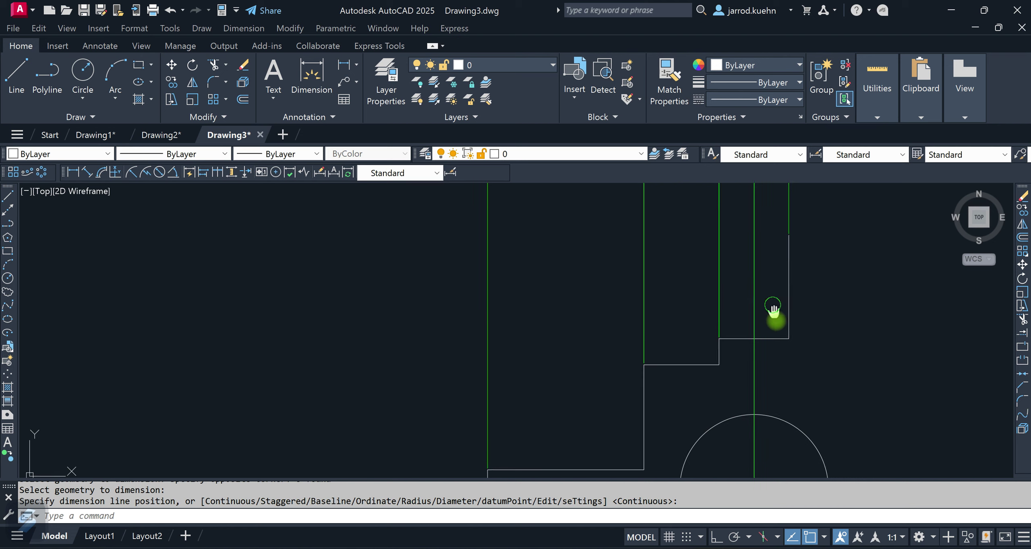
{"action": "scroll", "coordinate": [788, 378], "scroll_direction": "down", "scroll_amount": 4}
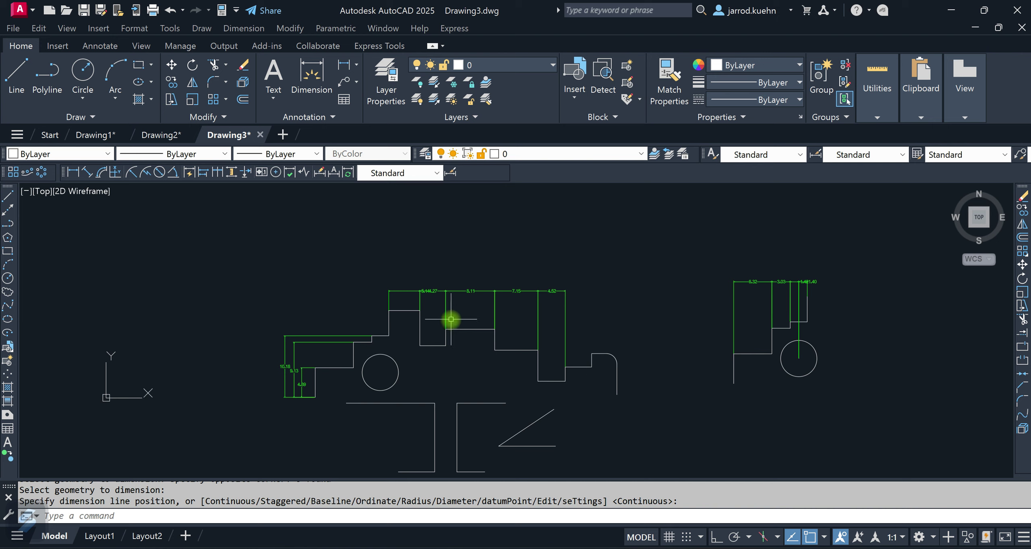
Add a diameter dimension to the circle below the main stepped profile, with its text outside the circle.
{"action": "scroll", "coordinate": [389, 400], "scroll_direction": "up", "scroll_amount": 5}
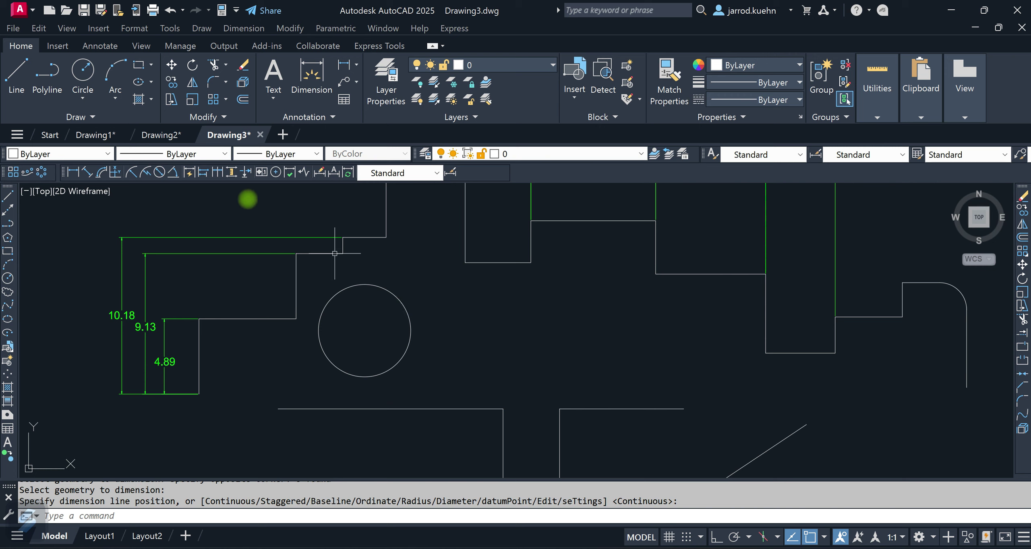
{"action": "left_click", "coordinate": [159, 172]}
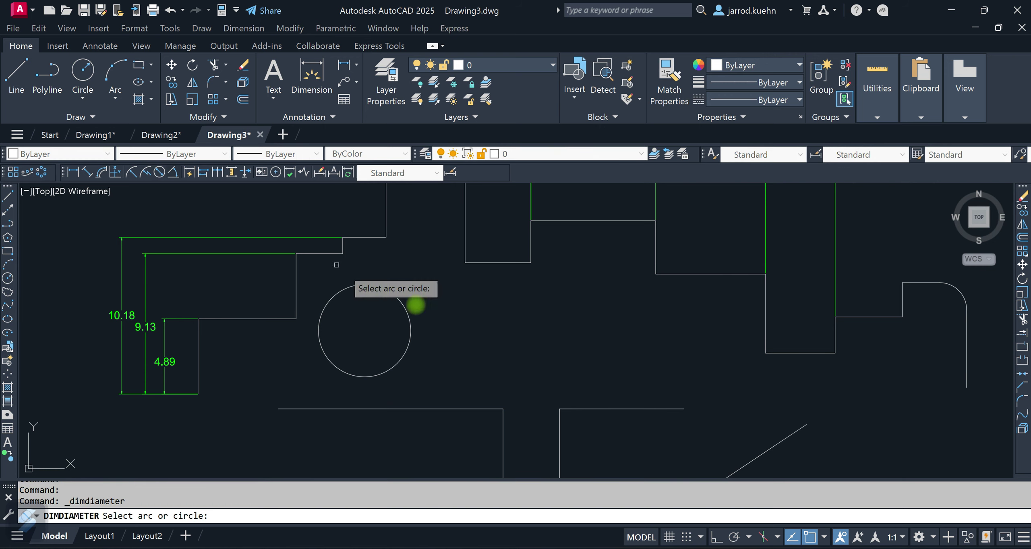
{"action": "left_click", "coordinate": [410, 323]}
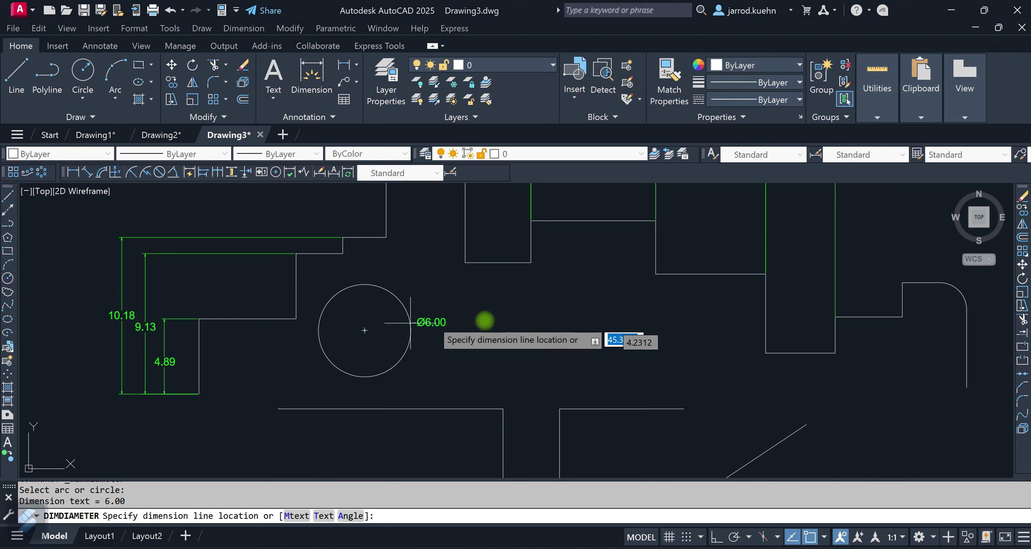
{"action": "left_click", "coordinate": [515, 310]}
Add a radius dimension to the circle beside the separate stepped outline, with its text outside the circle.
{"action": "scroll", "coordinate": [589, 343], "scroll_direction": "down", "scroll_amount": 2}
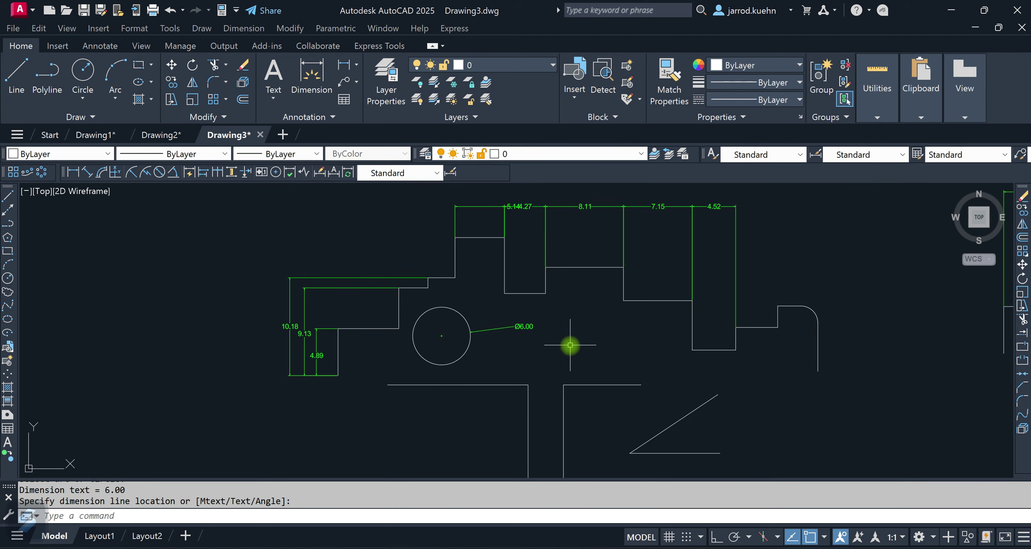
{"action": "middle_click_drag", "start_coordinate": [756, 379], "coordinate": [559, 348]}
{"action": "mouse_move", "coordinate": [780, 327]}
{"action": "middle_mouse_down"}
{"action": "mouse_move", "coordinate": [706, 356]}
{"action": "mouse_move", "coordinate": [596, 363]}
{"action": "middle_mouse_up"}
{"action": "middle_click_drag", "start_coordinate": [780, 307], "coordinate": [750, 321]}
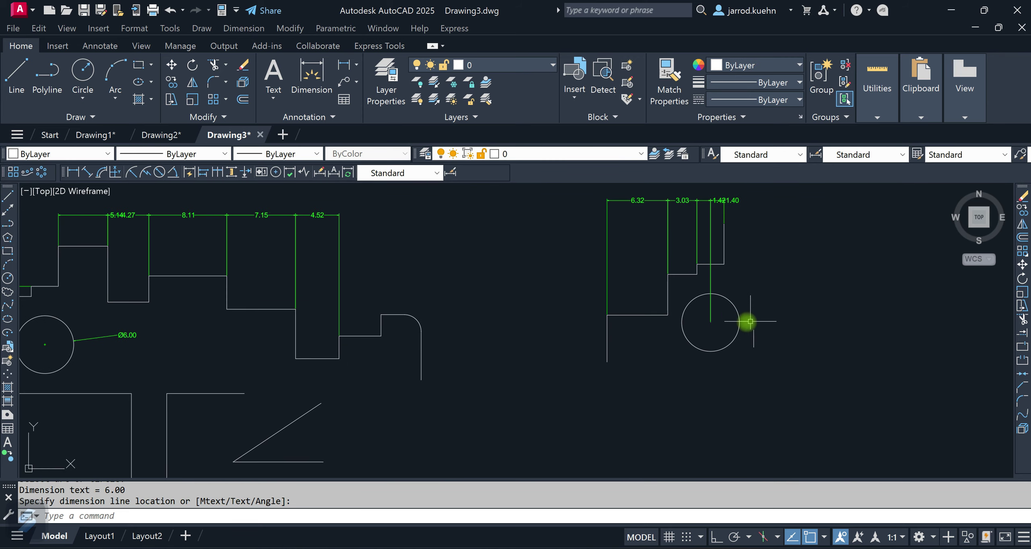
{"action": "left_click", "coordinate": [132, 172]}
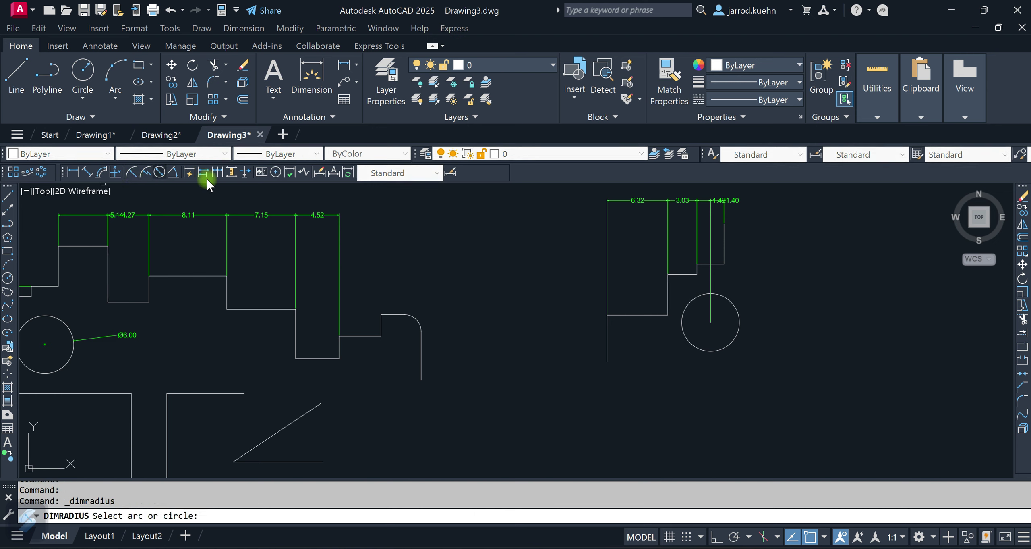
{"action": "left_click", "coordinate": [737, 311]}
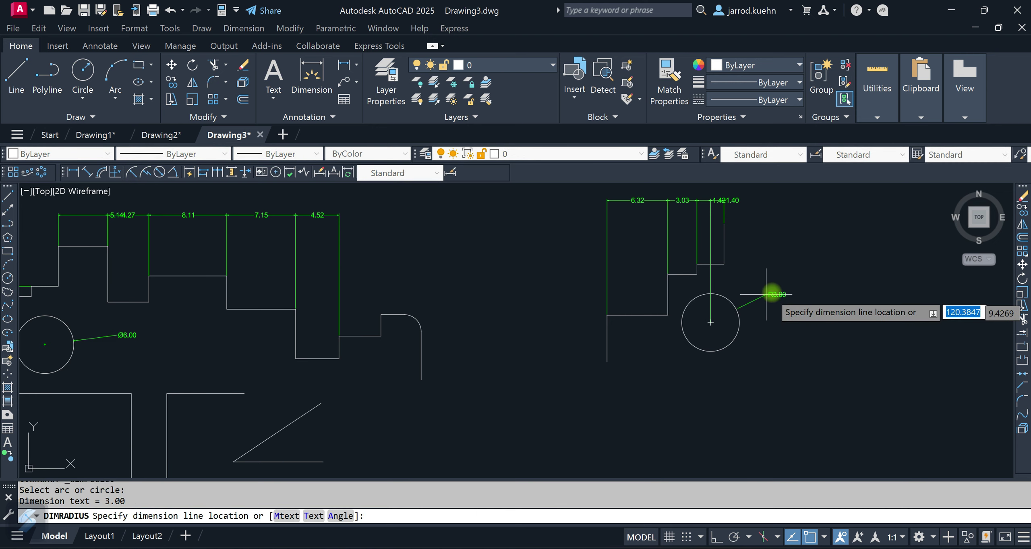
{"action": "left_click", "coordinate": [774, 292]}
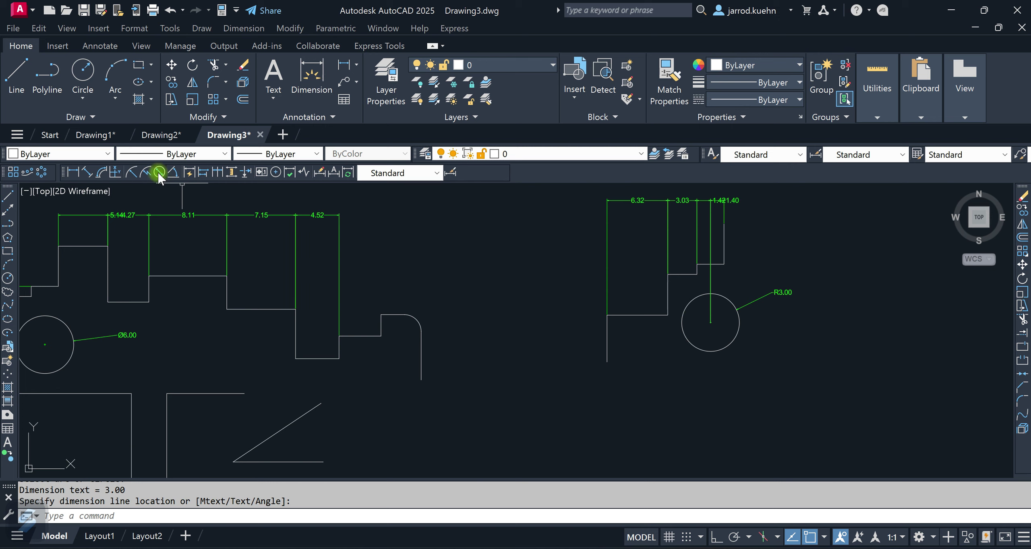
Add a radius dimension to the rounded corner at the end of the main stepped profile.
{"action": "left_click", "coordinate": [134, 174]}
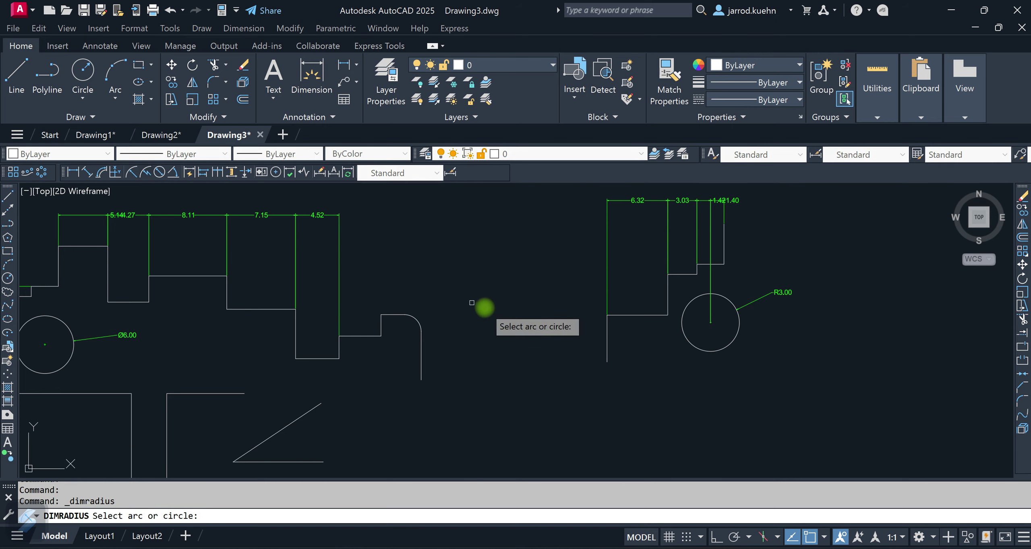
{"action": "left_click", "coordinate": [415, 319]}
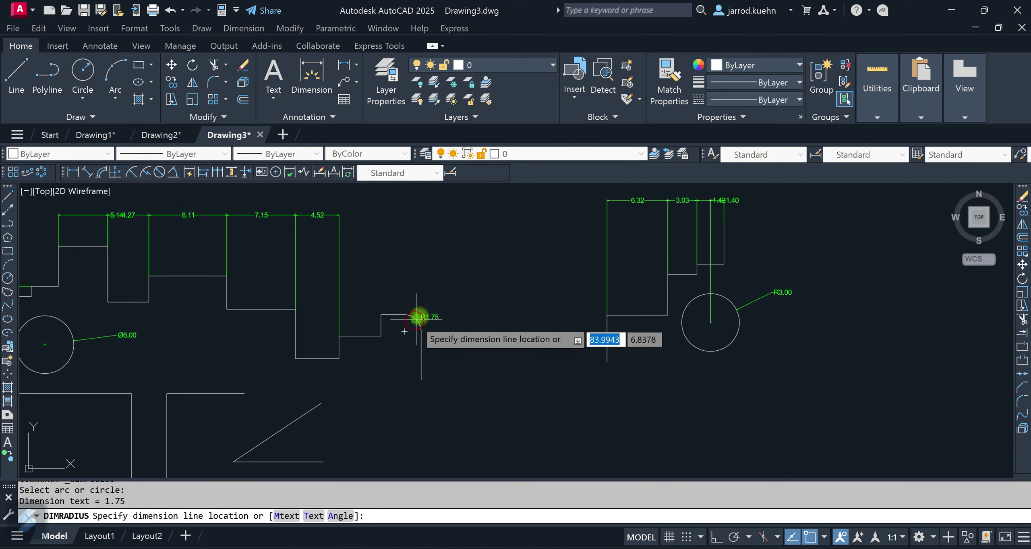
{"action": "left_click", "coordinate": [429, 302]}
{"action": "scroll", "coordinate": [423, 365], "scroll_direction": "up", "scroll_amount": 2}
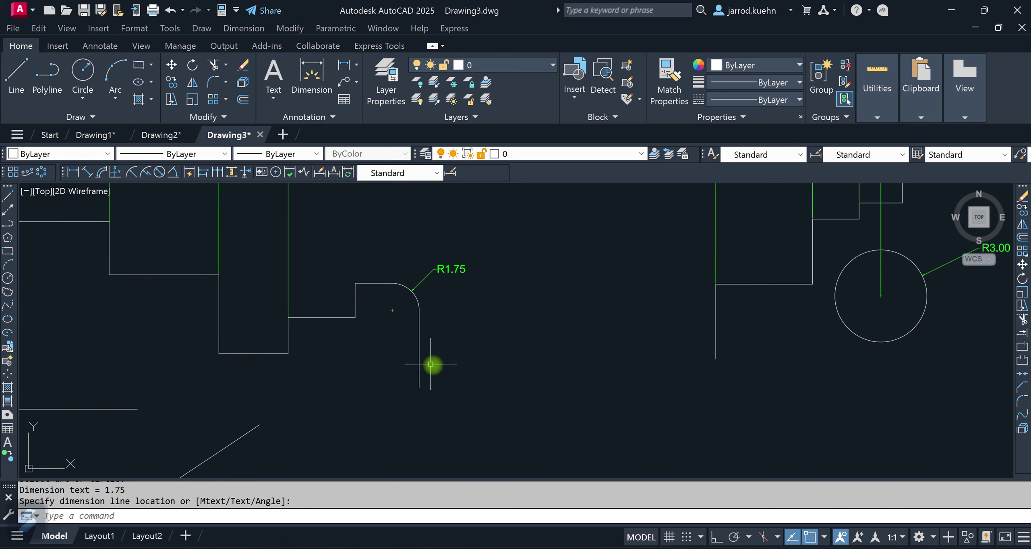
Add an aligned dimension between the two endpoints of the sloped line, placing it above the line.
{"action": "scroll", "coordinate": [467, 372], "scroll_direction": "down", "scroll_amount": 2}
{"action": "middle_click_drag", "start_coordinate": [441, 398], "coordinate": [567, 347]}
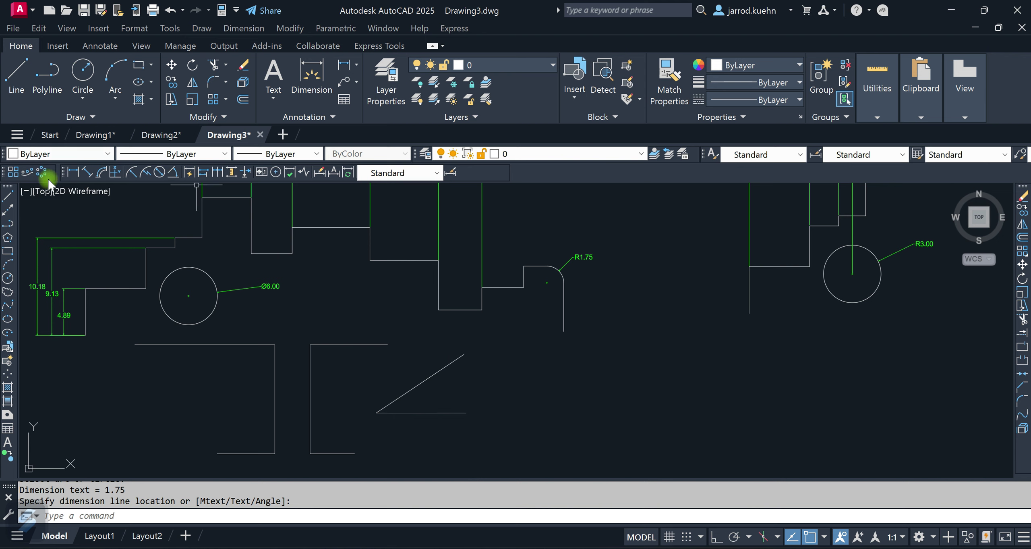
{"action": "left_click", "coordinate": [85, 172]}
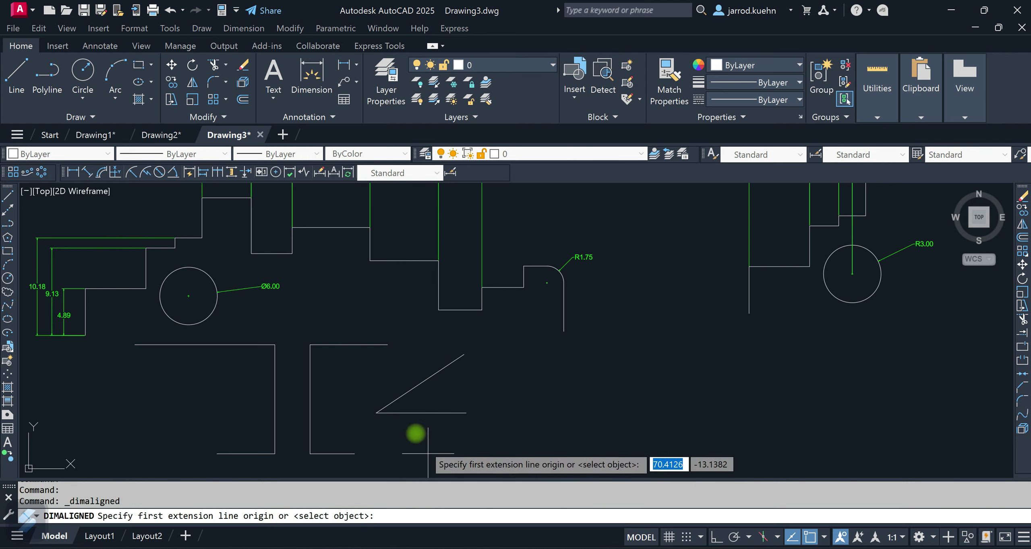
{"action": "left_click", "coordinate": [376, 412]}
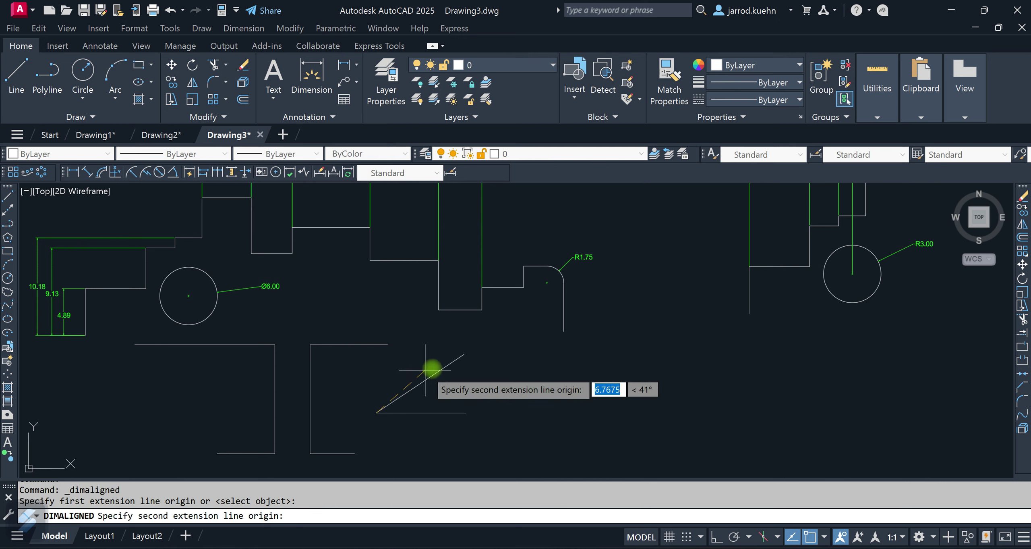
{"action": "left_click", "coordinate": [463, 355]}
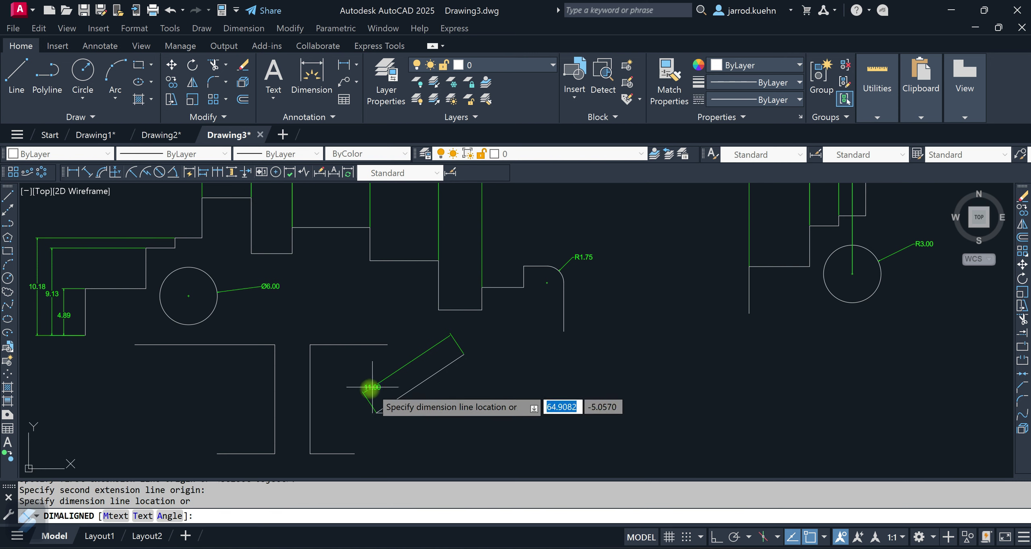
{"action": "left_click", "coordinate": [406, 359]}
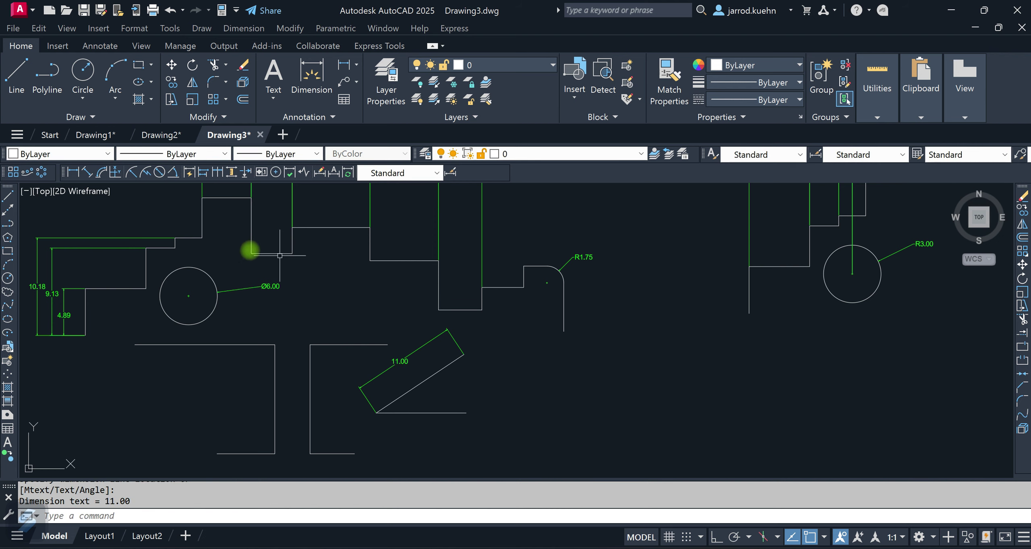
Add an angular dimension between the horizontal line and the sloped line, placing its arc beyond their open ends.
{"action": "left_click", "coordinate": [173, 173]}
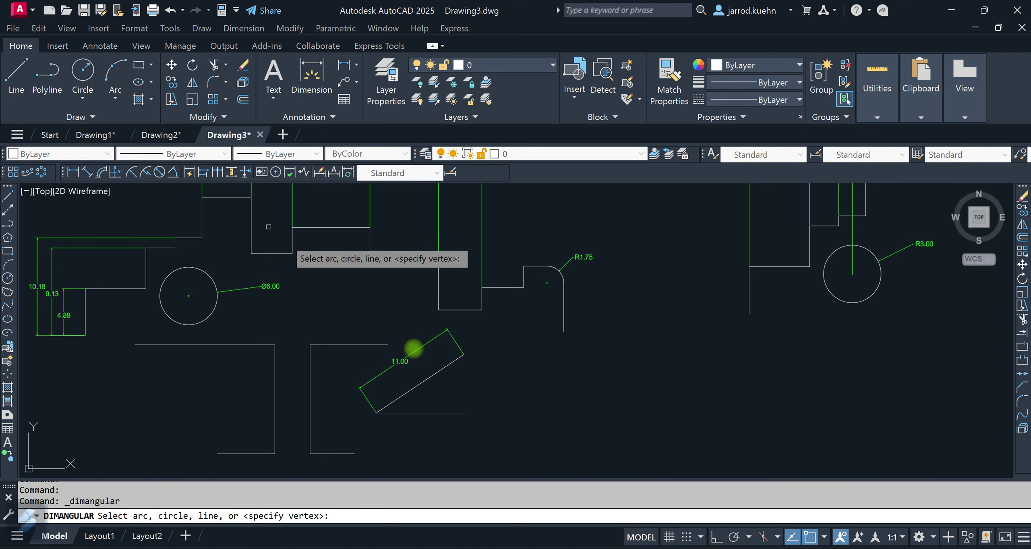
{"action": "left_click", "coordinate": [459, 412]}
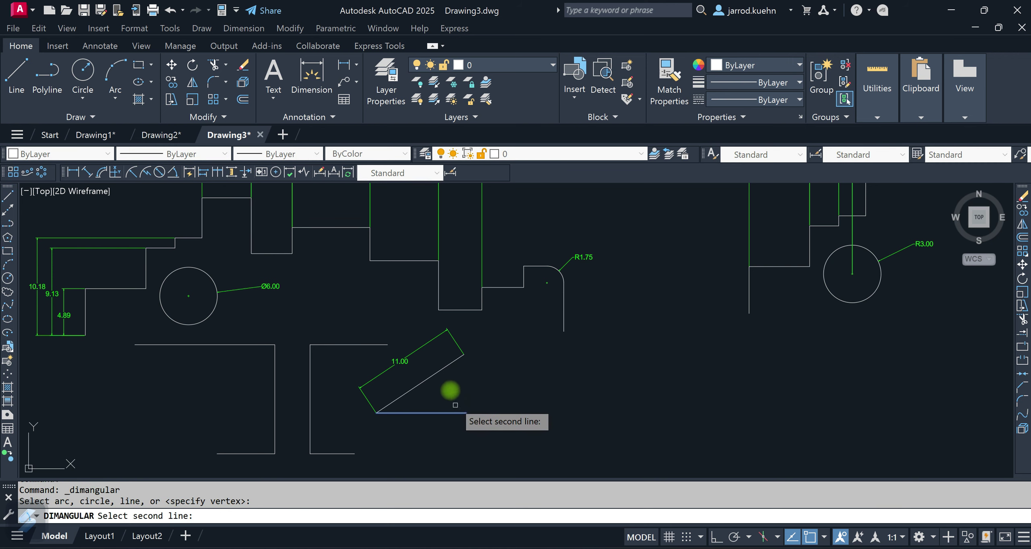
{"action": "left_click", "coordinate": [434, 374]}
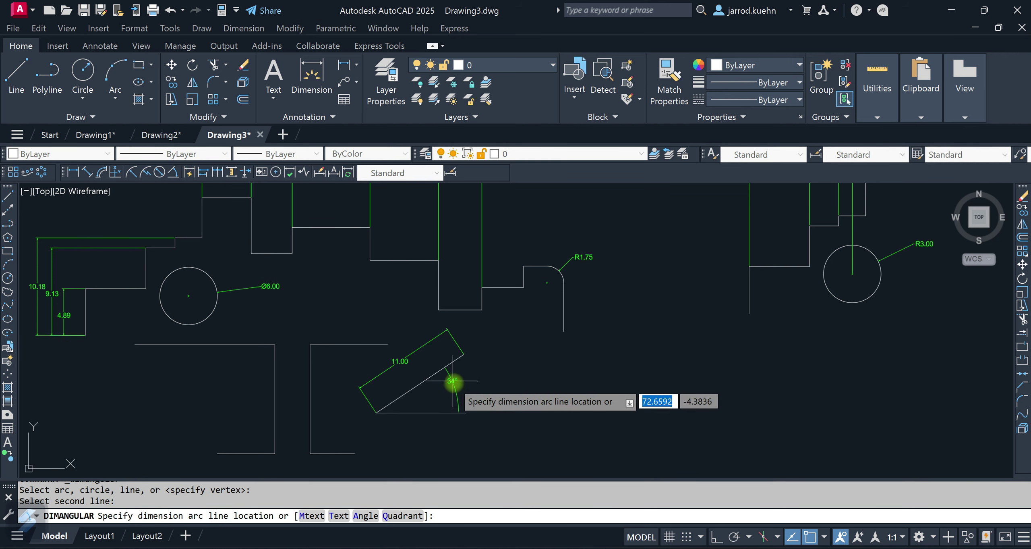
{"action": "left_click", "coordinate": [483, 387]}
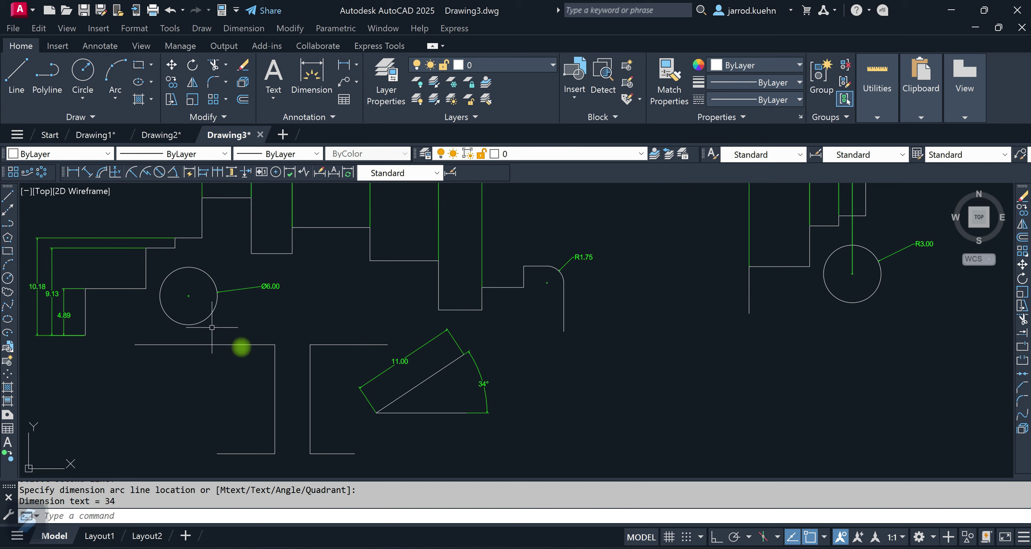
Add a centerline between the two parallel vertical lines below the main profile.
{"action": "left_click", "coordinate": [175, 80]}
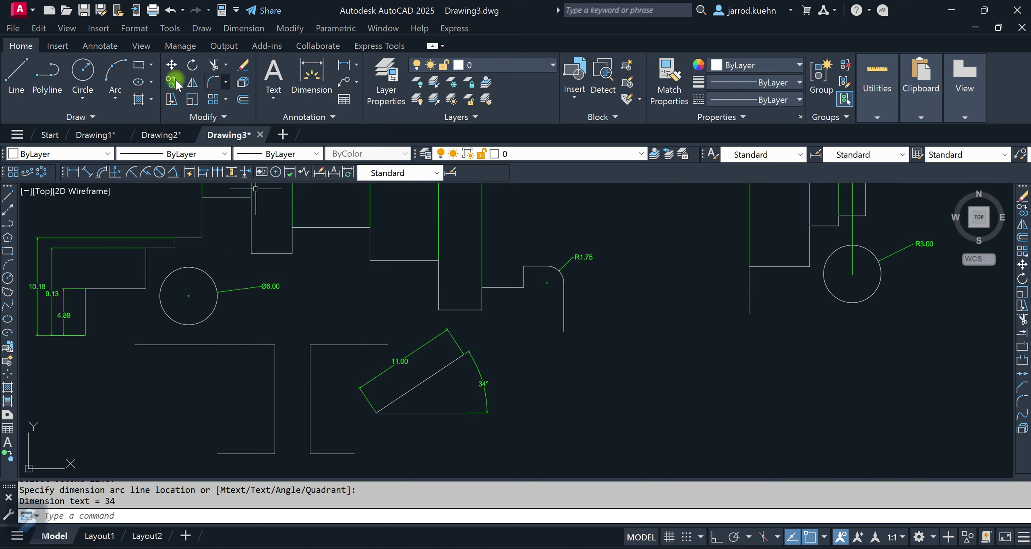
{"action": "left_click", "coordinate": [100, 46]}
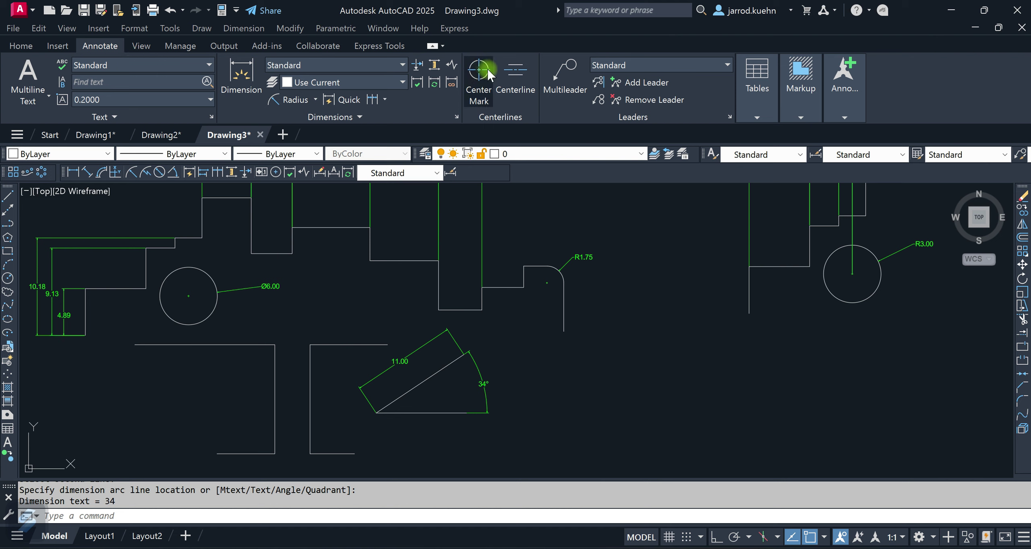
{"action": "left_click", "coordinate": [514, 72]}
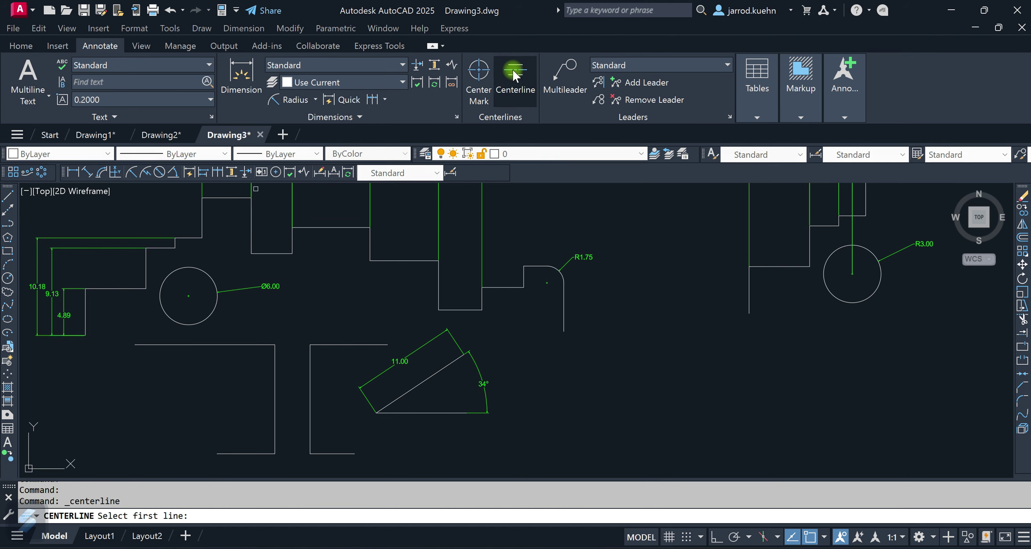
{"action": "left_click", "coordinate": [275, 382]}
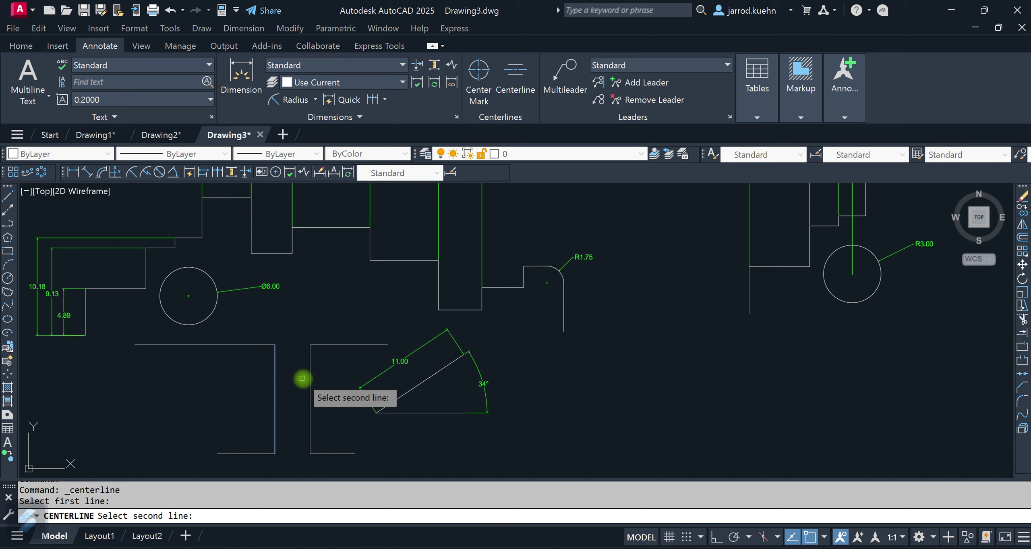
{"action": "left_click", "coordinate": [309, 377]}
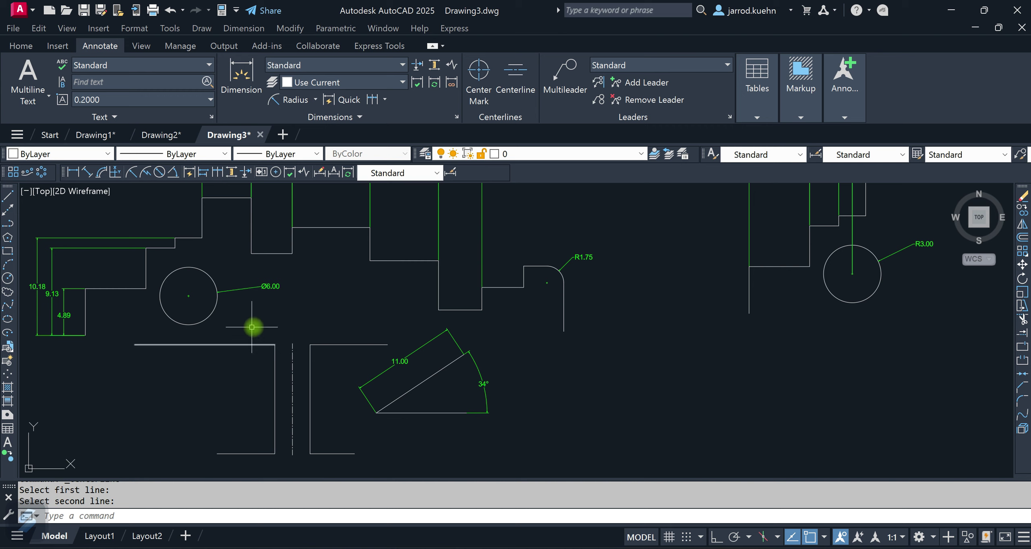
Add a center mark to the diameter-dimensioned circle below the main stepped profile.
{"action": "left_click", "coordinate": [480, 80]}
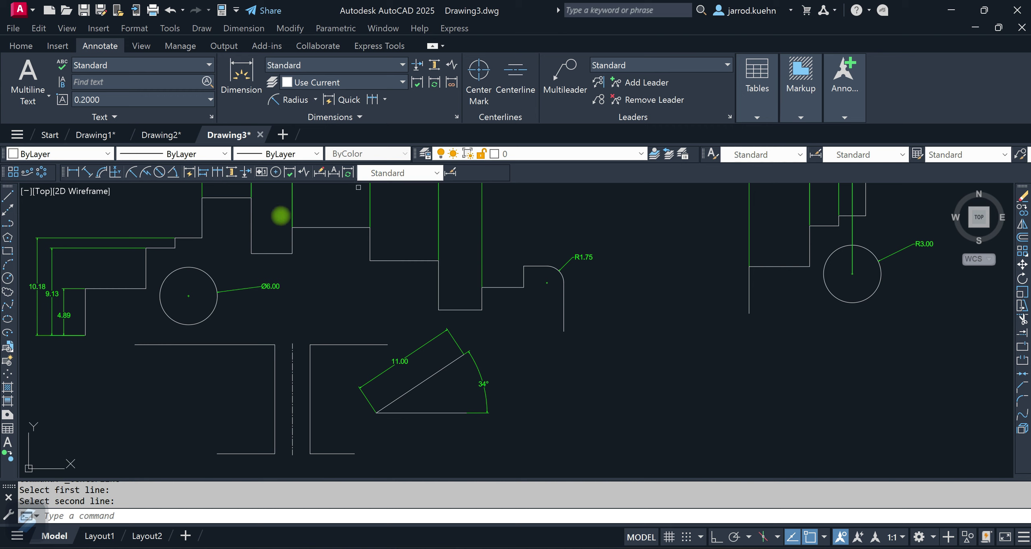
{"action": "left_click", "coordinate": [205, 275]}
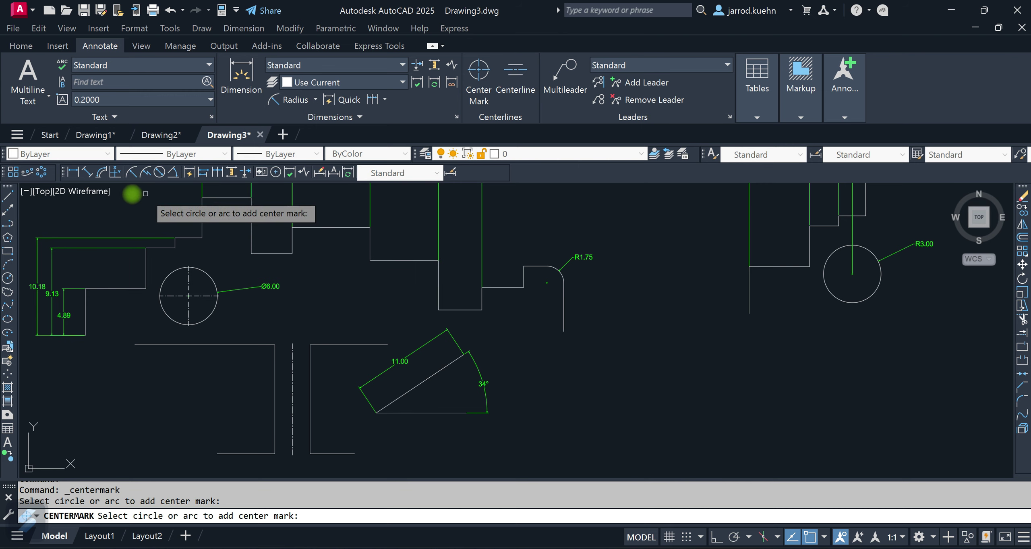
{"action": "scroll", "coordinate": [272, 239], "scroll_direction": "down", "scroll_amount": 3}
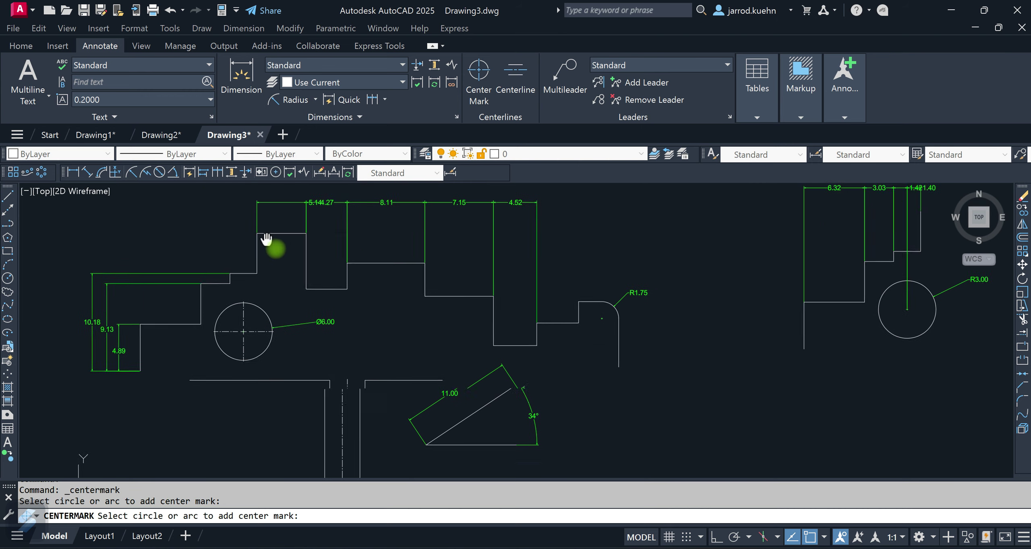